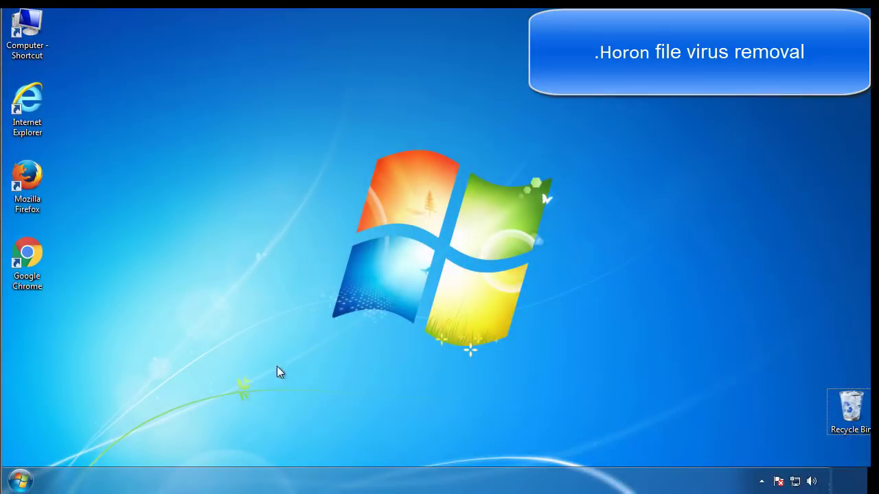
Launch msconfig and enable Minimal safe boot on the Boot tab, confirming with OK.
left_click(21, 481)
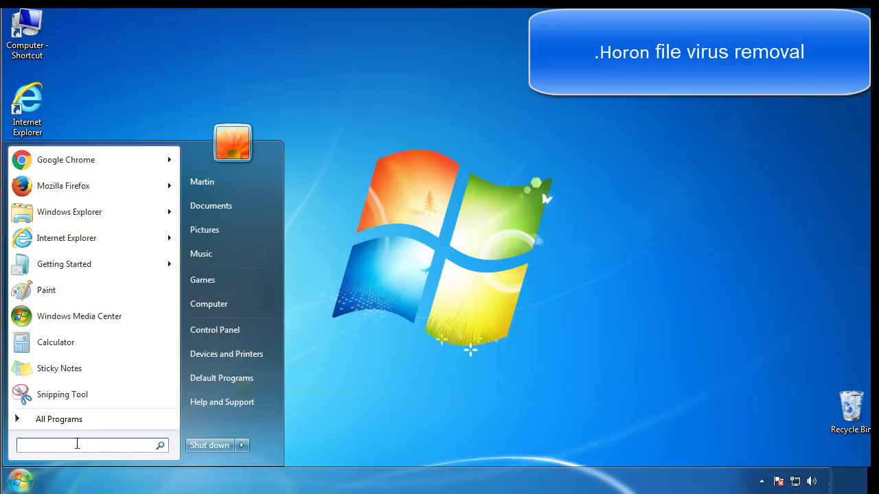
type("msconfig")
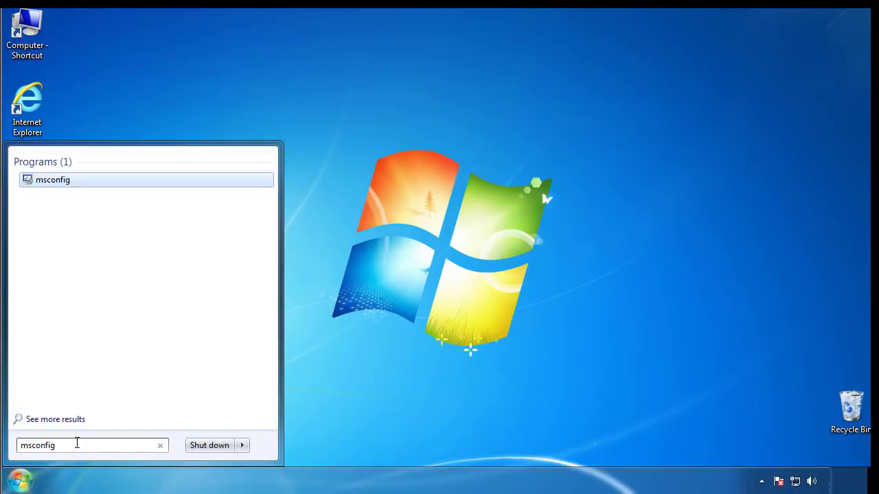
key("Return")
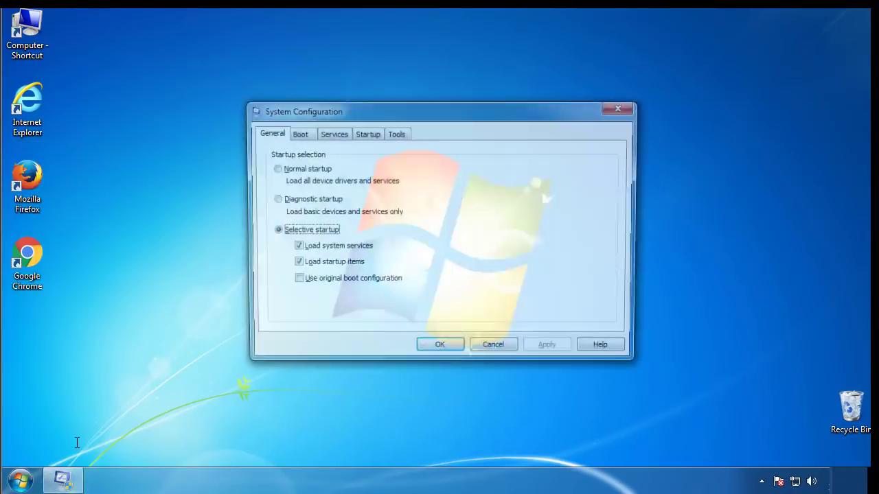
left_click(296, 134)
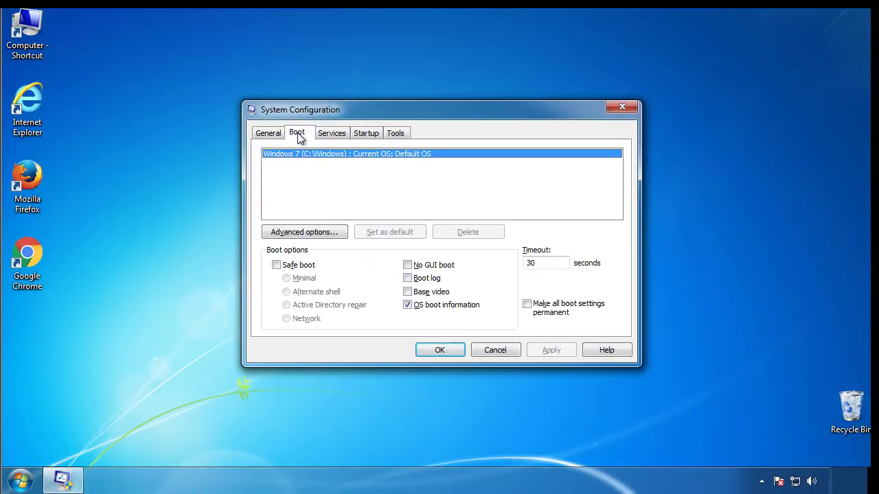
left_click(276, 265)
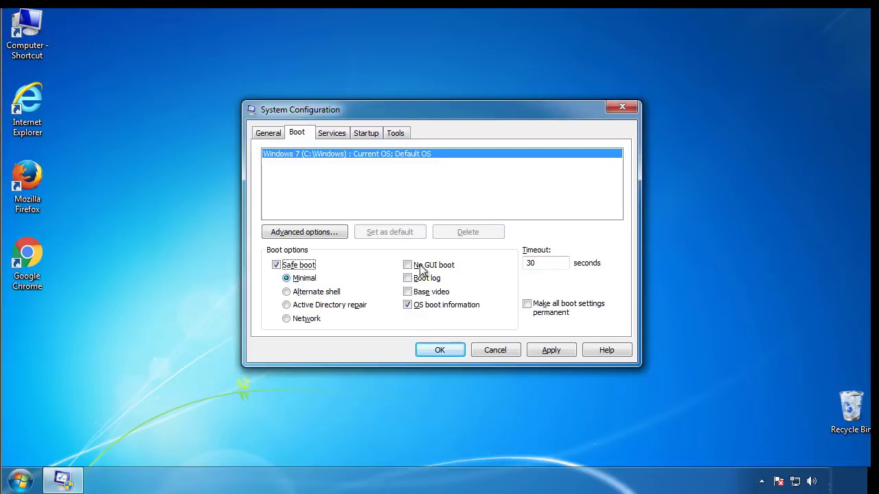
left_click(446, 352)
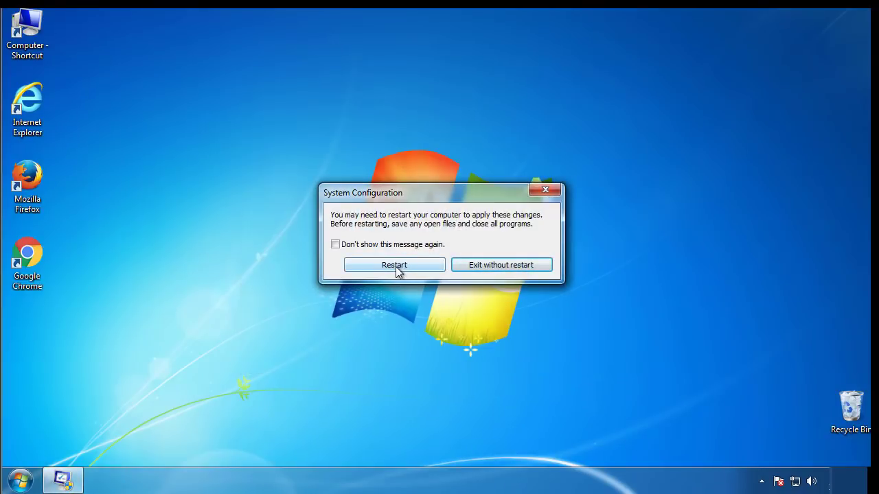
Restart into Safe Mode, then set Folder Options to show hidden files, folders and drives.
left_click(396, 267)
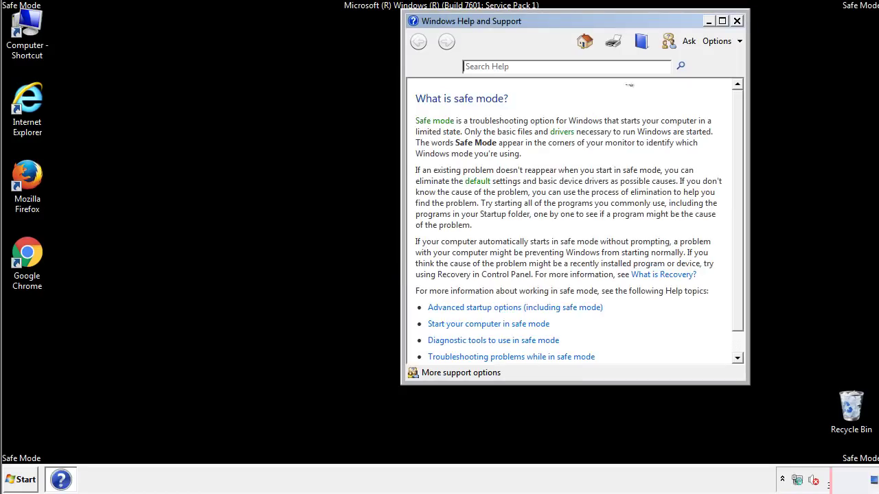
left_click(736, 20)
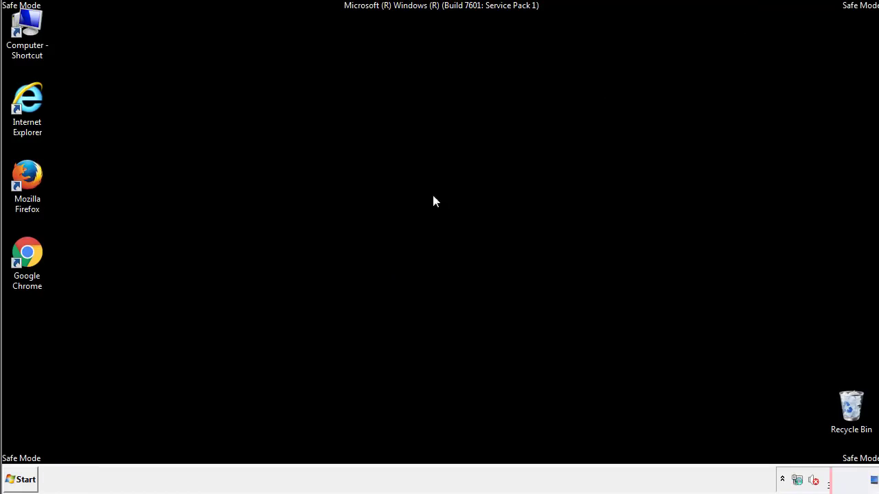
left_click(28, 478)
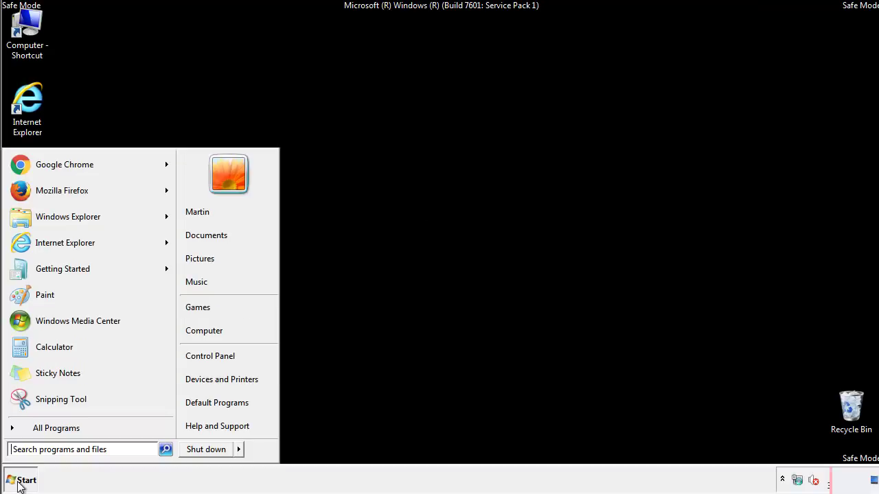
left_click(219, 354)
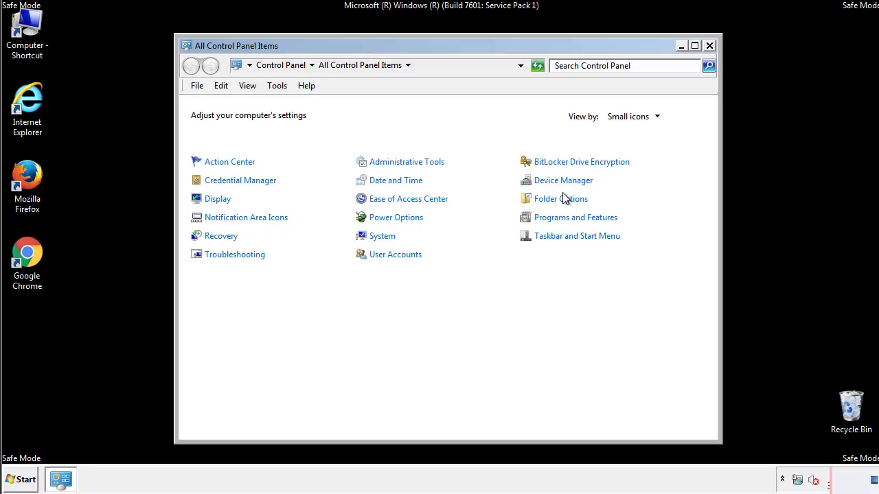
left_click(562, 201)
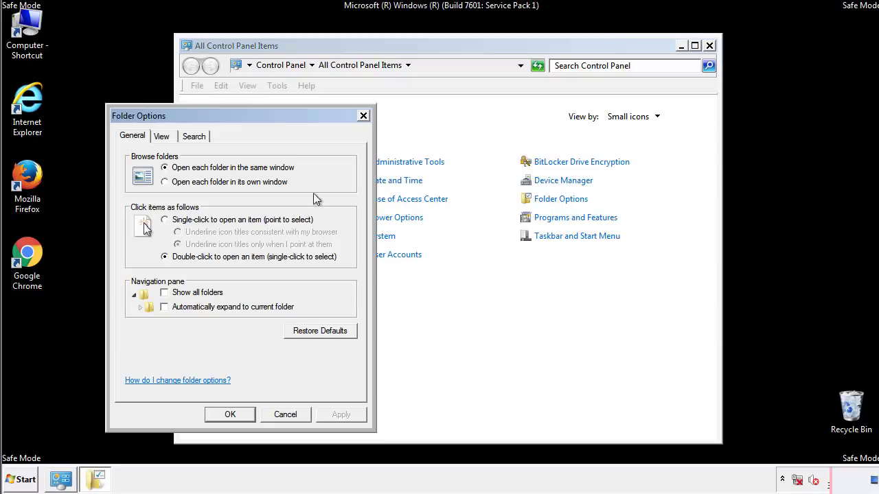
left_click(164, 139)
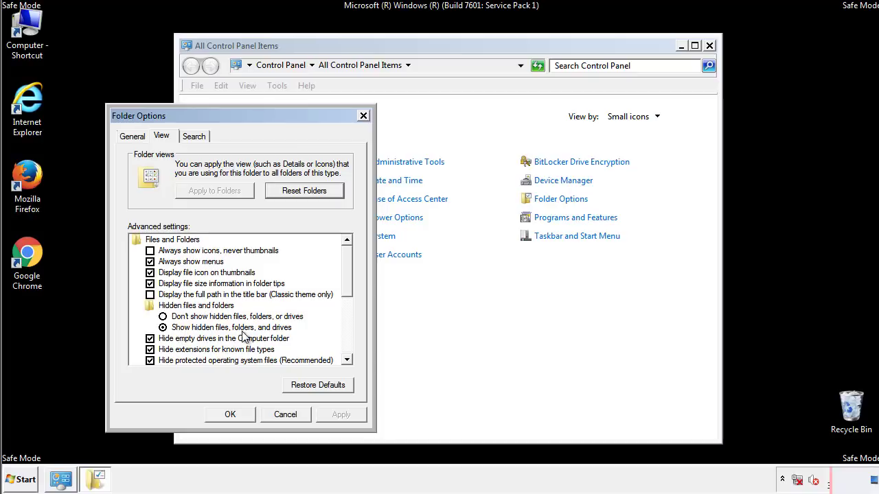
left_click(237, 414)
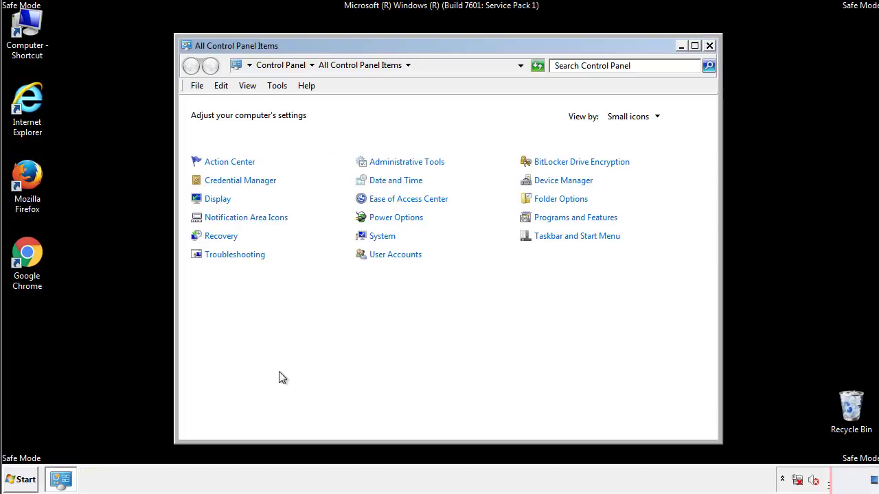
Close Control Panel and browse from Computer into C:\Windows.
left_click(709, 45)
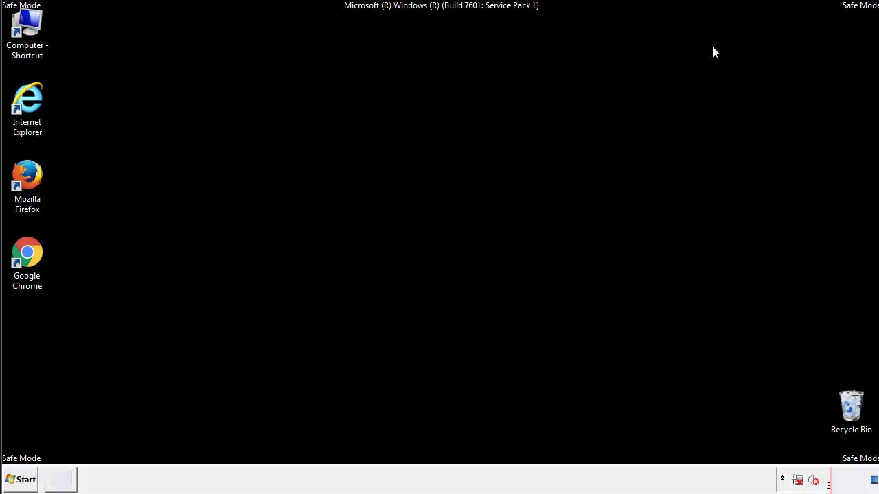
double_click(34, 26)
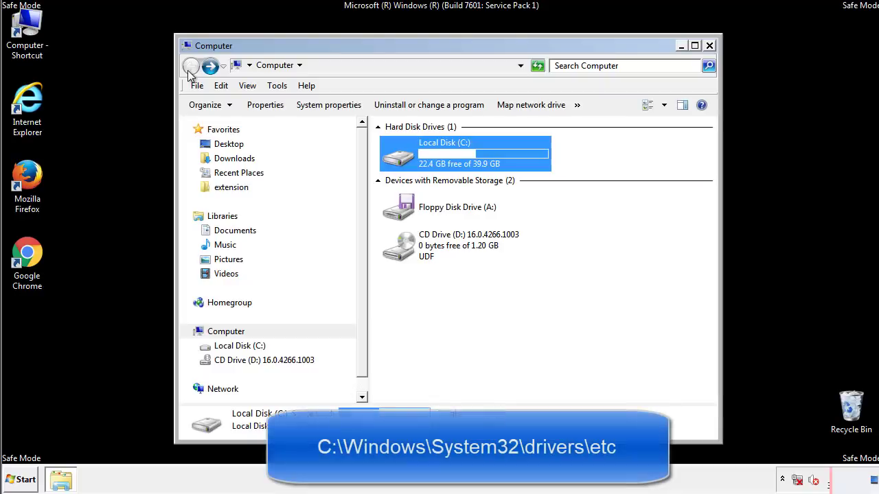
double_click(399, 156)
left_click(402, 253)
double_click(401, 253)
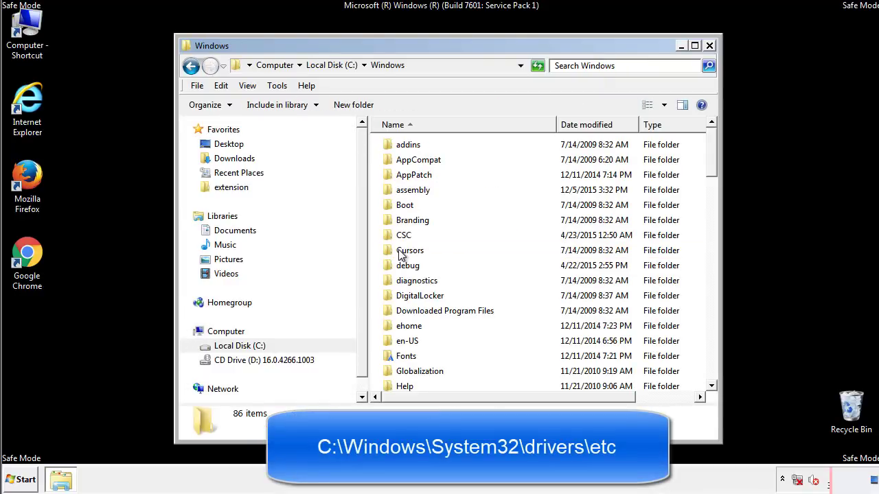
Go into System32\drivers\etc and open the hosts file, bringing up Open with.
scroll(403, 311, "down", 2)
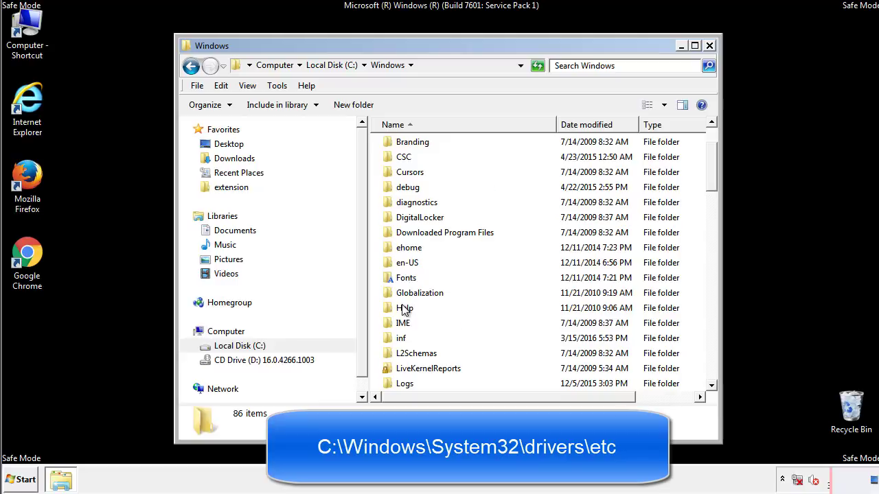
scroll(404, 310, "down", 7)
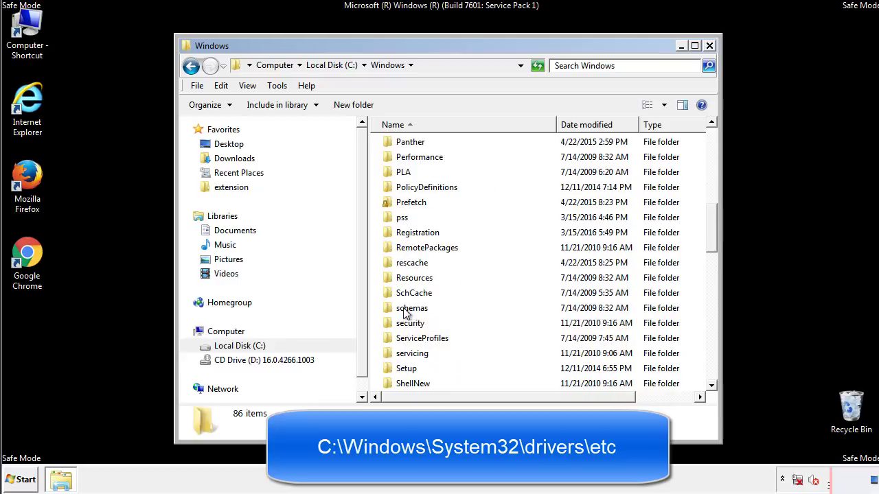
scroll(403, 311, "down", 2)
double_click(416, 355)
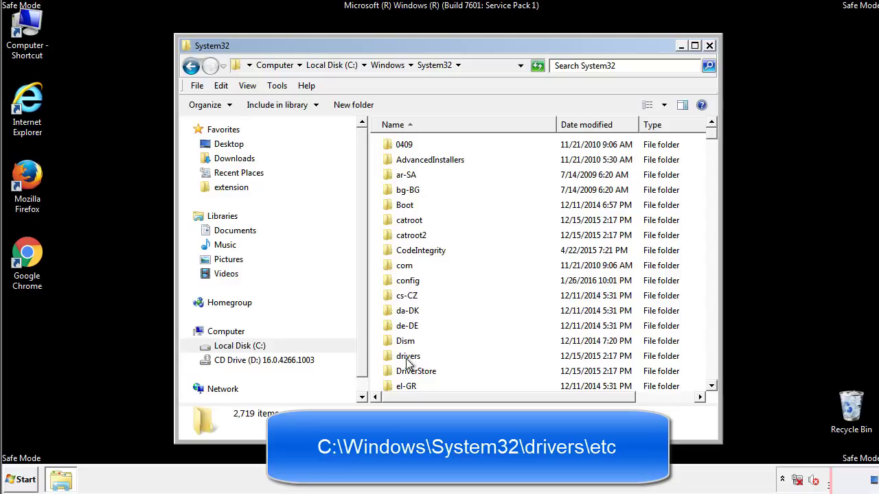
double_click(407, 357)
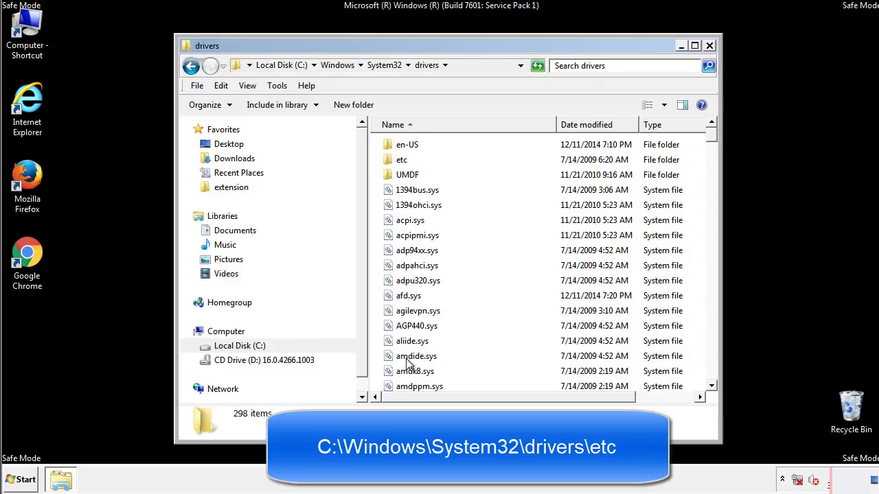
double_click(393, 163)
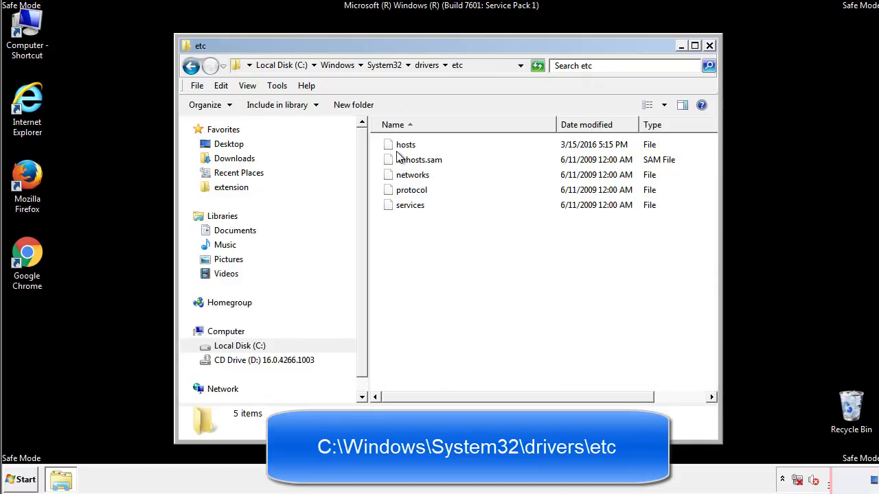
double_click(398, 145)
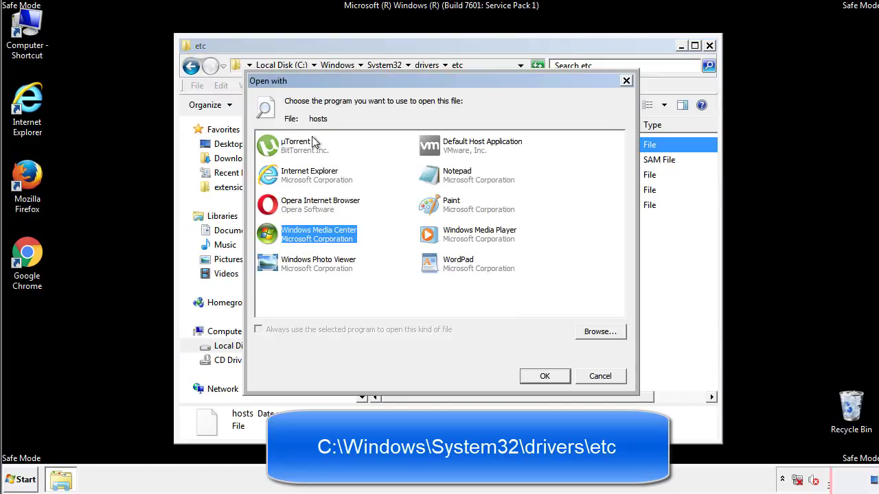
Open the hosts file in Notepad and fit its window on screen.
left_click(445, 180)
left_click(544, 376)
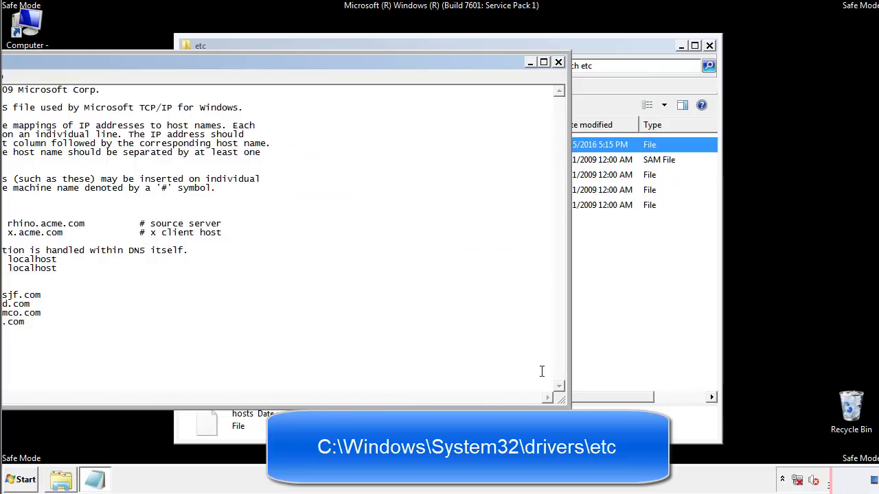
left_click_drag(359, 67, 559, 80)
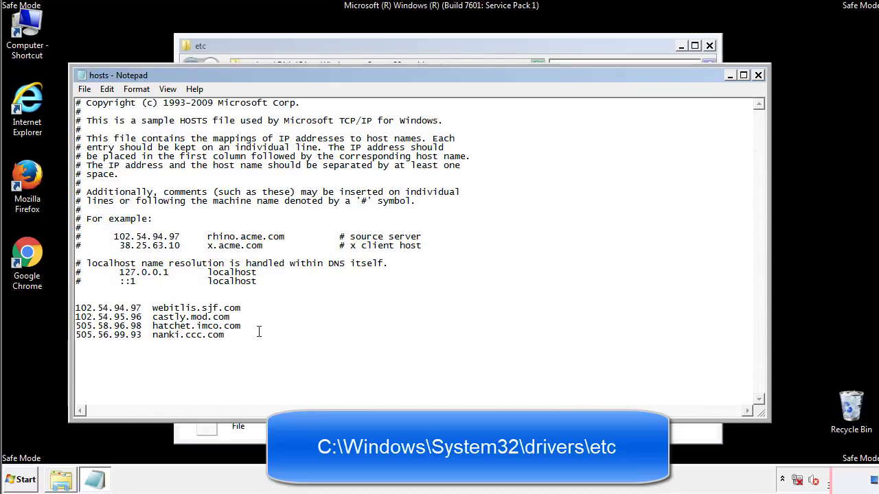
Delete the four extra host entries, save hosts, and close the etc folder.
left_click_drag(245, 336, 77, 307)
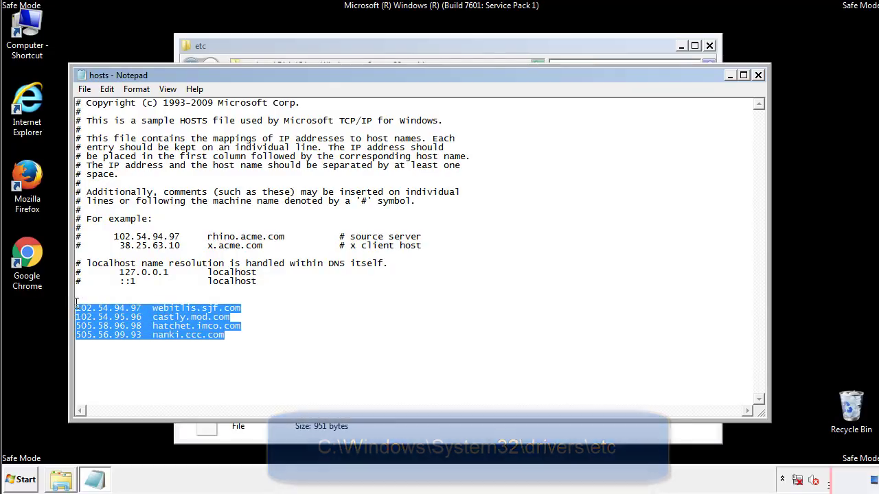
key("Delete")
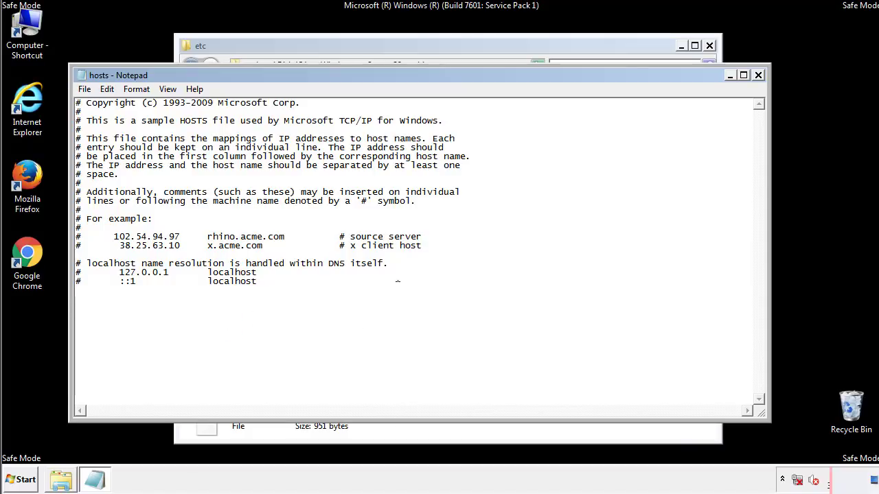
left_click(758, 77)
left_click(387, 251)
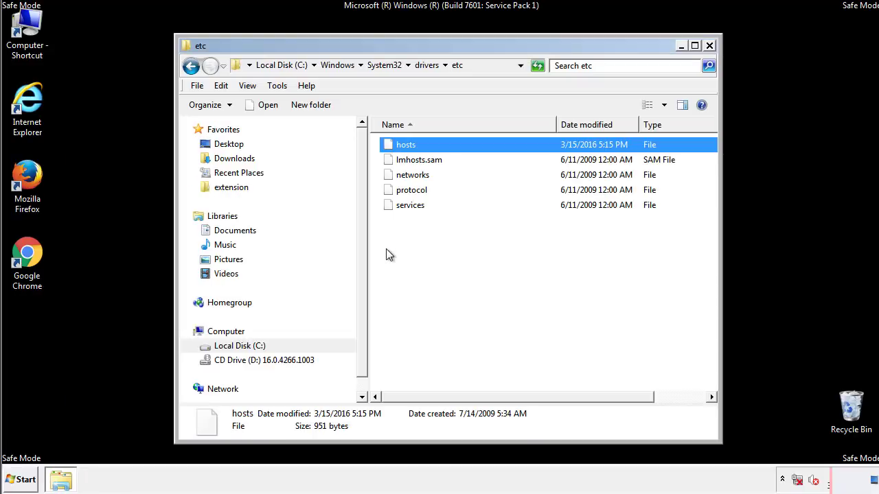
left_click(386, 252)
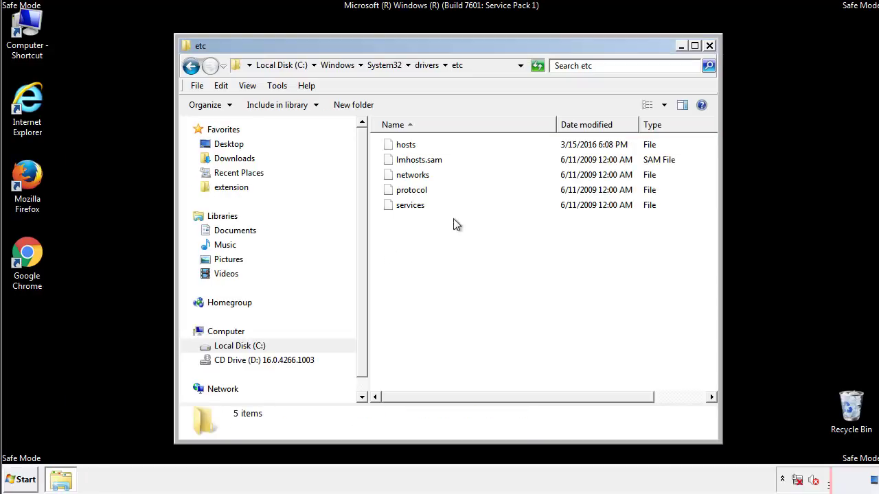
left_click(709, 46)
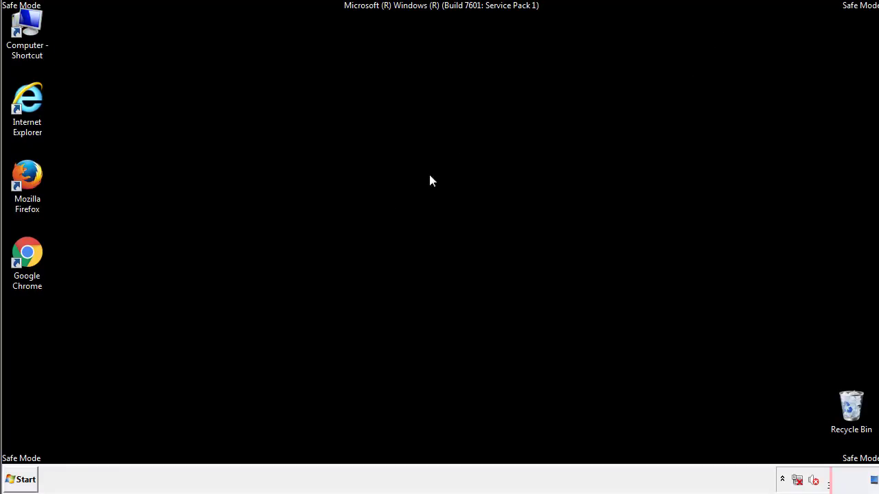
Open the Startup folder from Start > All Programs.
left_click(21, 479)
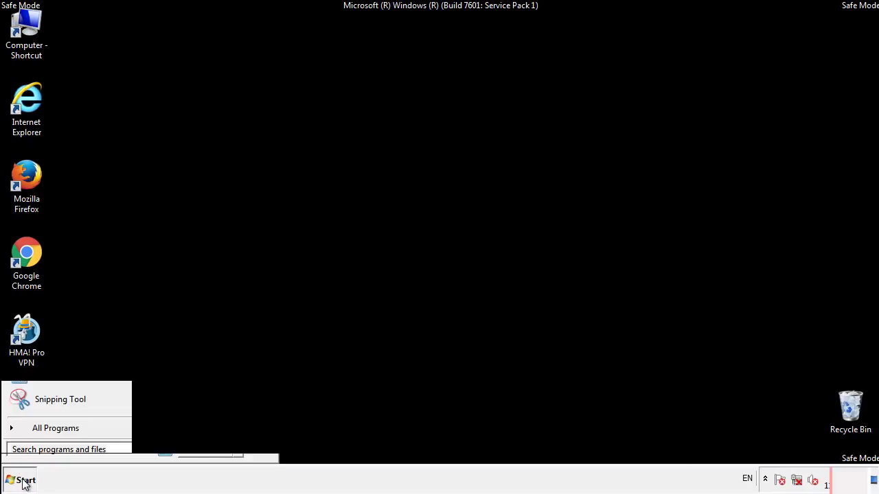
left_click(39, 433)
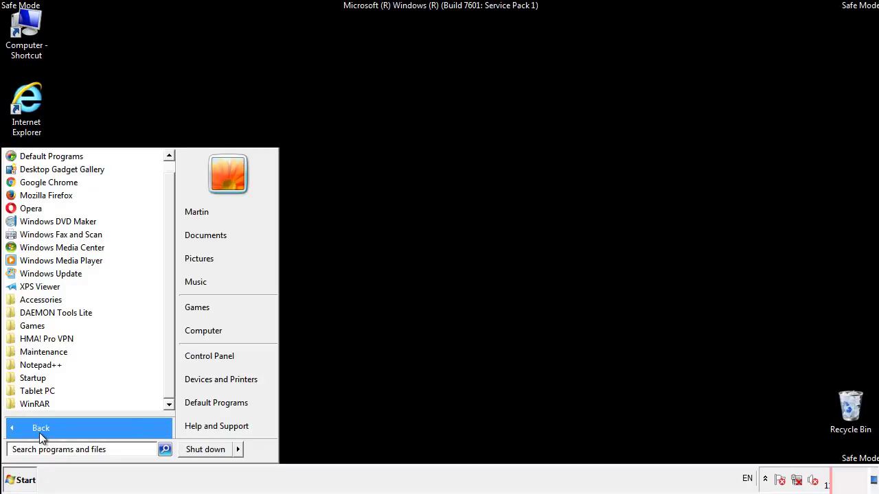
right_click(39, 374)
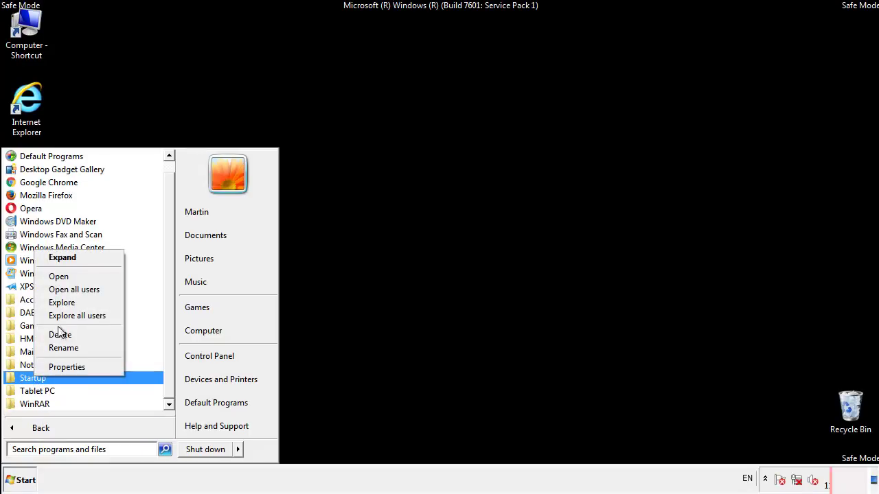
left_click(66, 276)
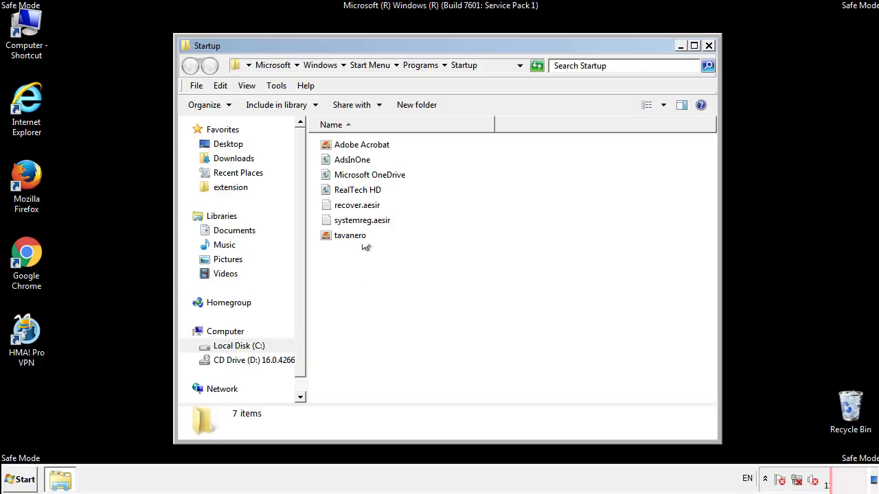
Delete AdsInOne, recover.aesir, systemreg.aesir and tavanero, then close the folder.
left_click(355, 160)
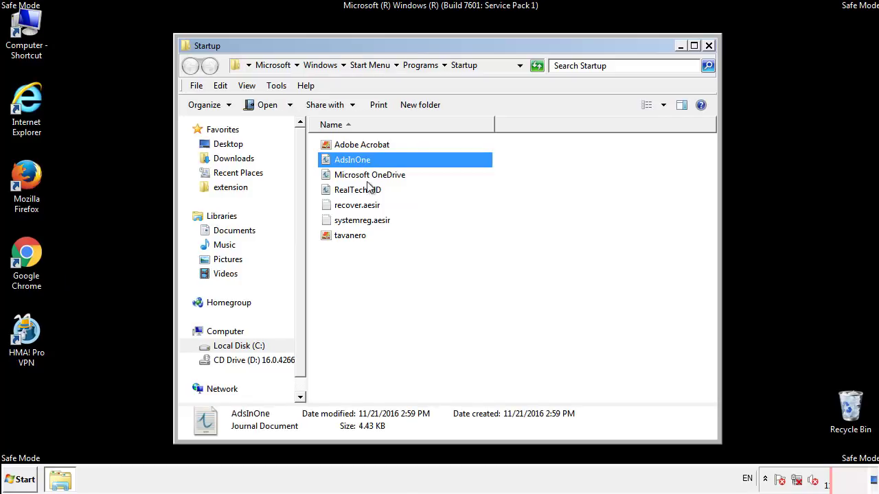
left_click(356, 206, "ctrl")
left_click(362, 220, "ctrl")
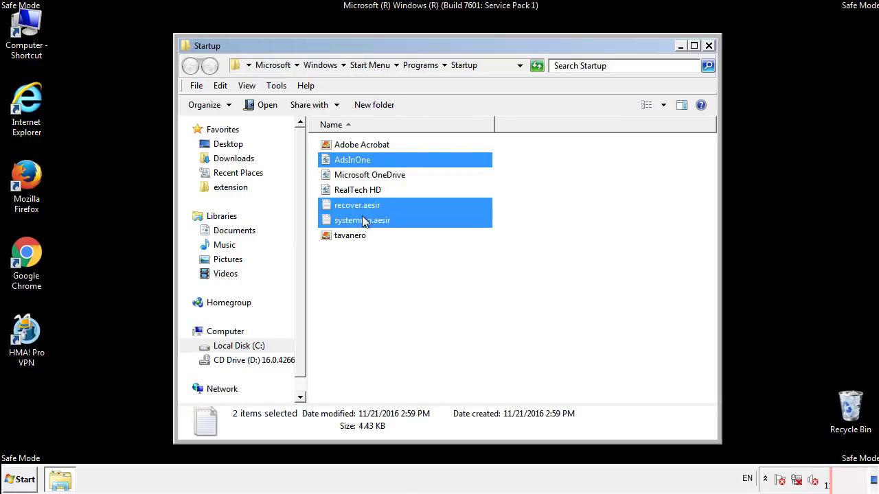
left_click(350, 236, "ctrl")
right_click(348, 236)
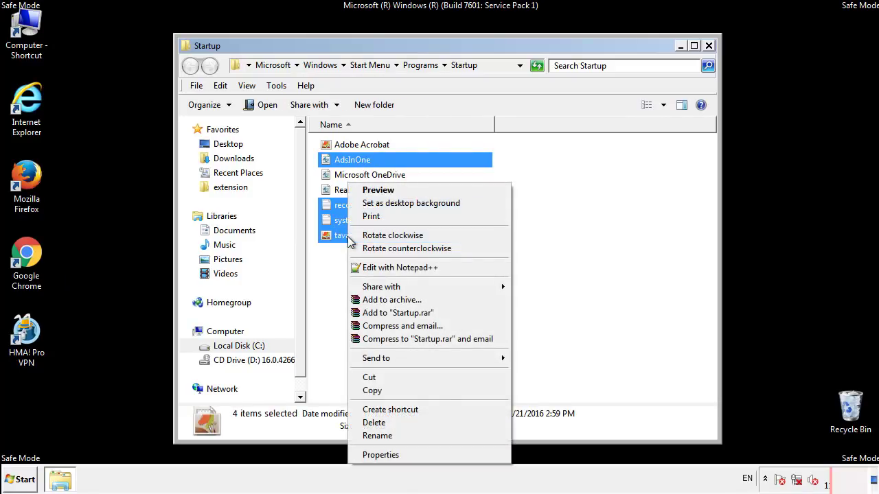
left_click(371, 422)
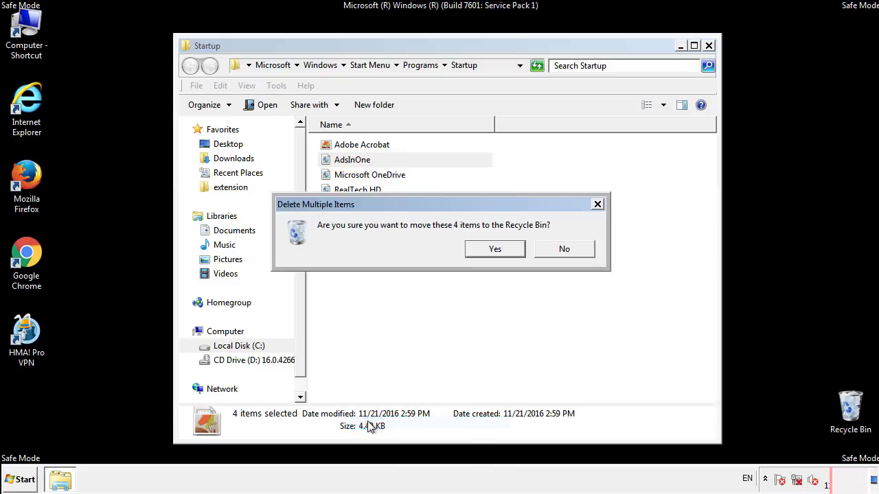
left_click(488, 249)
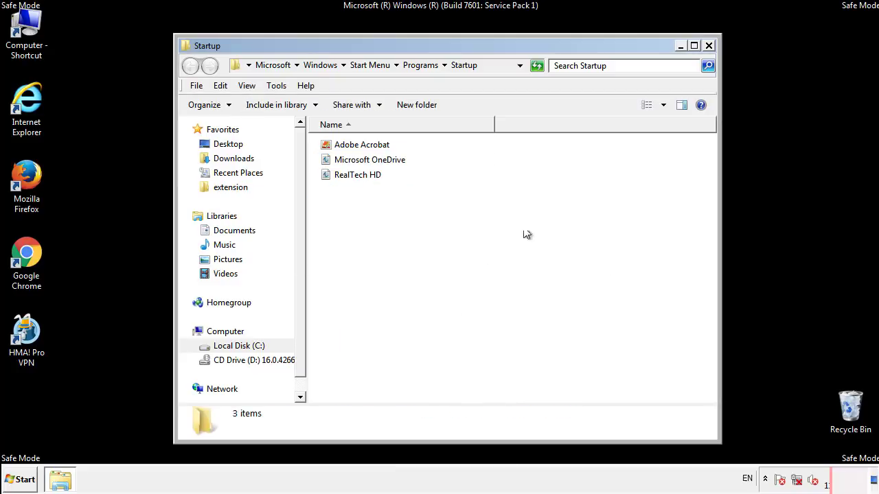
left_click(710, 52)
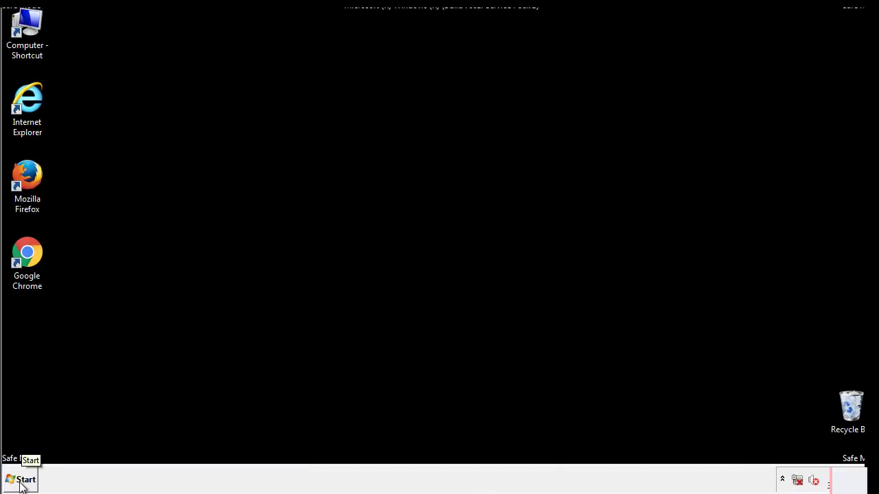
Launch Registry Editor by searching regedit from the Start menu.
left_click(20, 482)
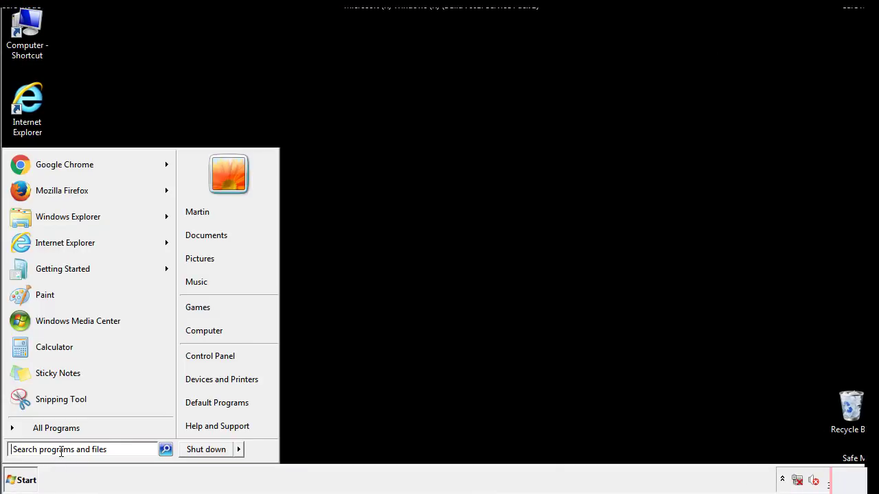
type("reged")
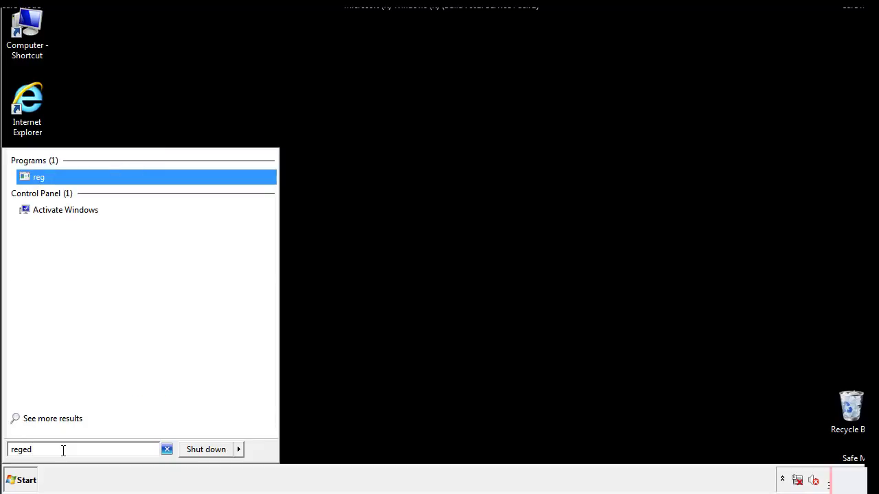
type("it")
key("Return")
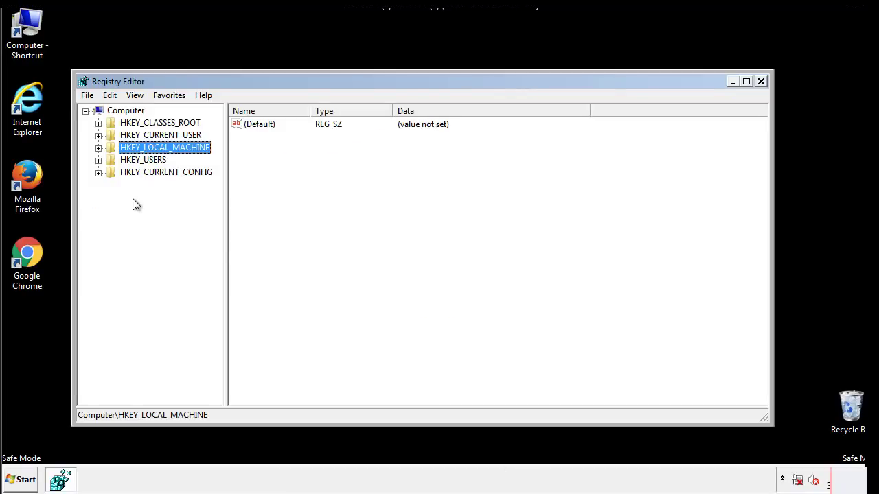
Expand HKEY_LOCAL_MACHINE\SOFTWARE\Microsoft\Windows\CurrentVersion to reveal Run and RunOnce.
left_click(99, 148)
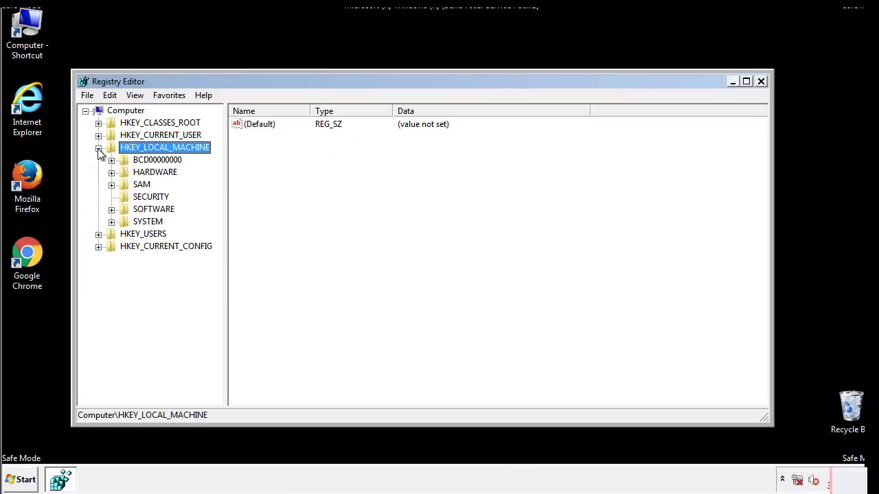
left_click(112, 209)
scroll(217, 202, "down", 1)
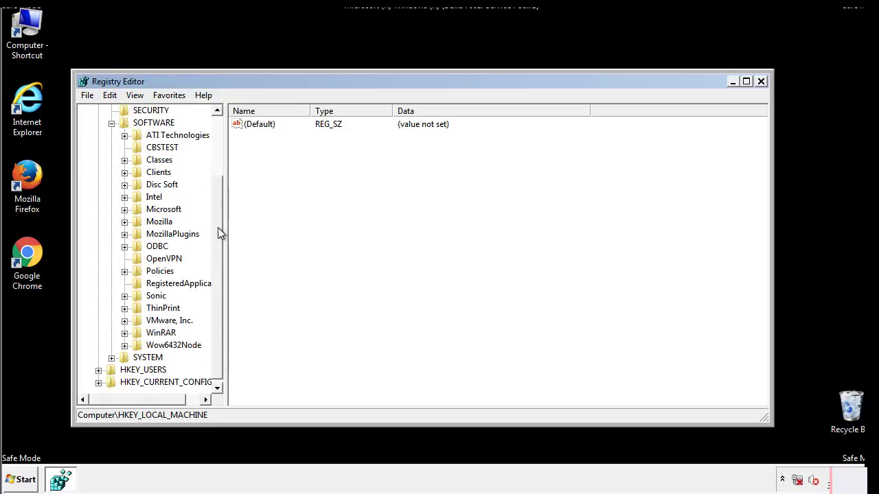
left_click(125, 210)
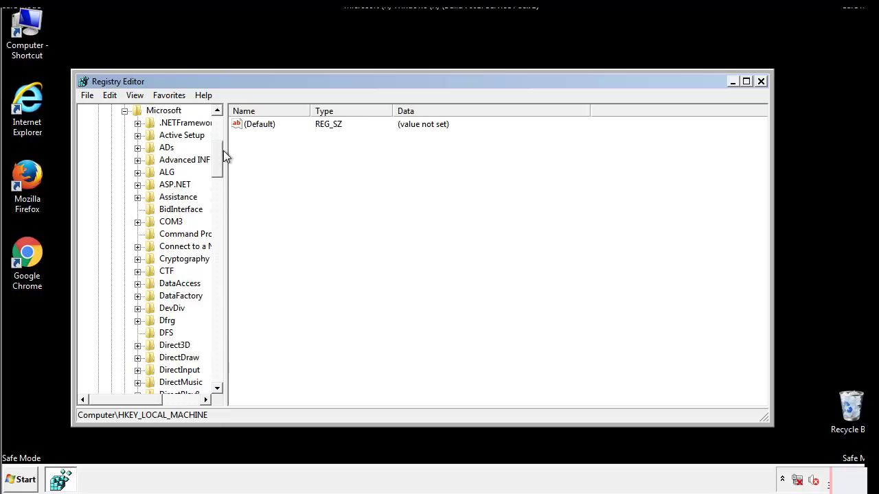
mouse_move(217, 170)
left_mouse_down()
mouse_move(217, 361)
mouse_move(217, 352)
left_mouse_up()
left_click(138, 210)
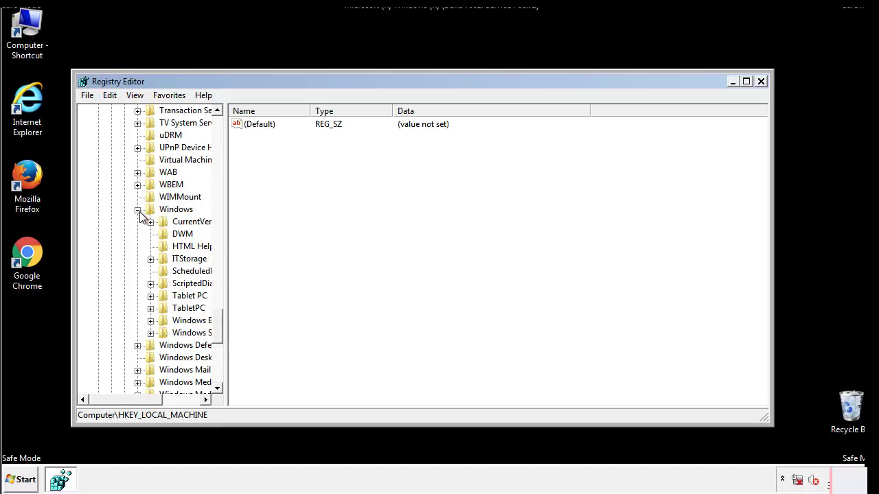
left_click_drag(121, 400, 145, 403)
left_click(112, 222)
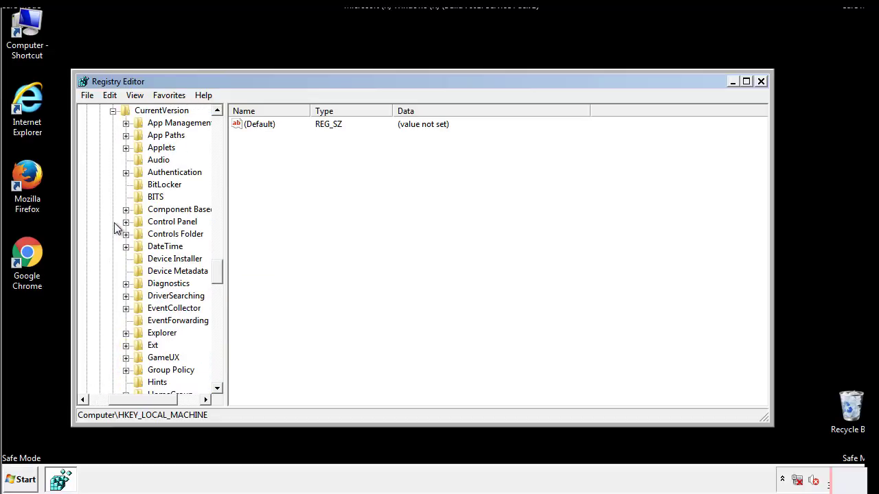
left_click_drag(222, 274, 216, 314)
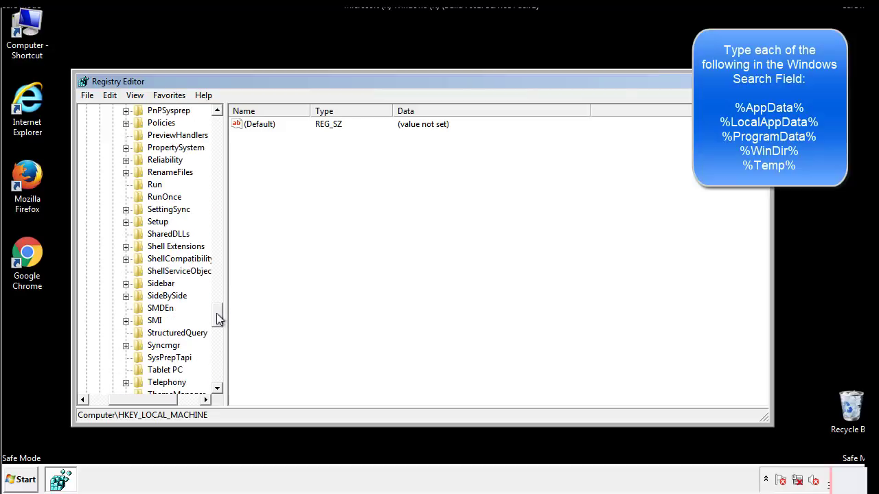
Delete the tappi.loc value from HKLM's CurrentVersion\Run, keep VMware, and scroll back up.
left_click(146, 187)
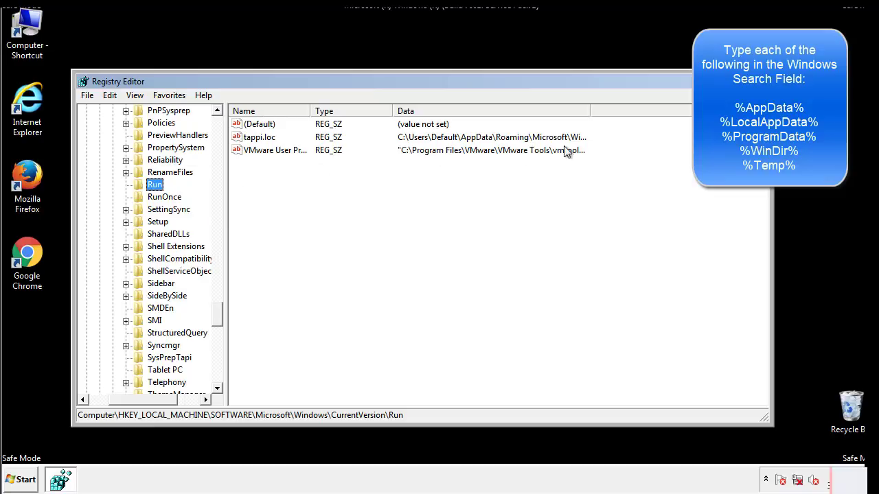
left_click(259, 138)
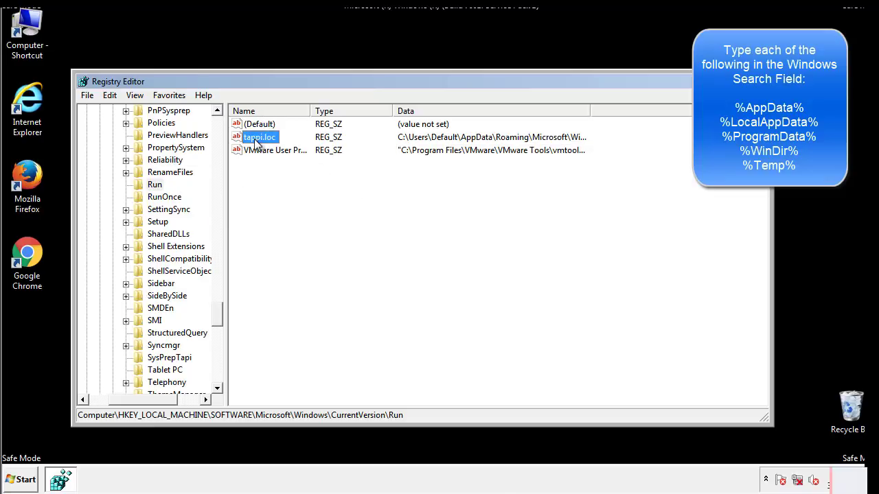
right_click(260, 139)
left_click(275, 179)
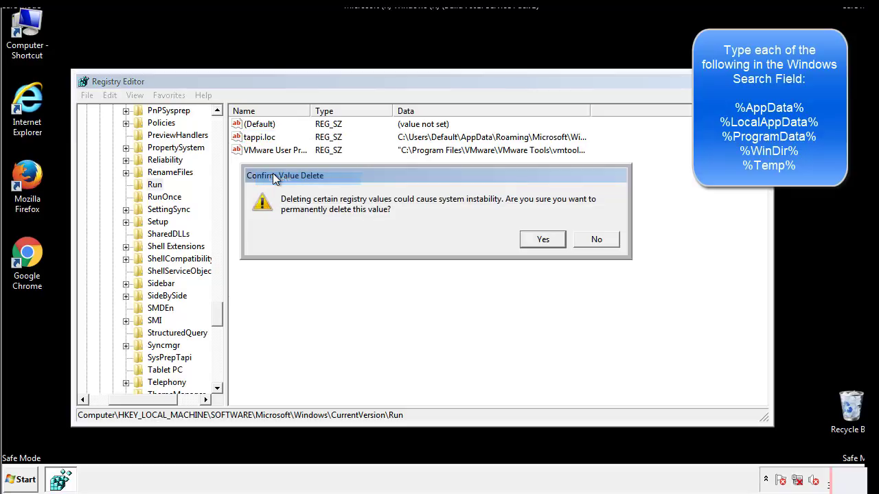
left_click(534, 242)
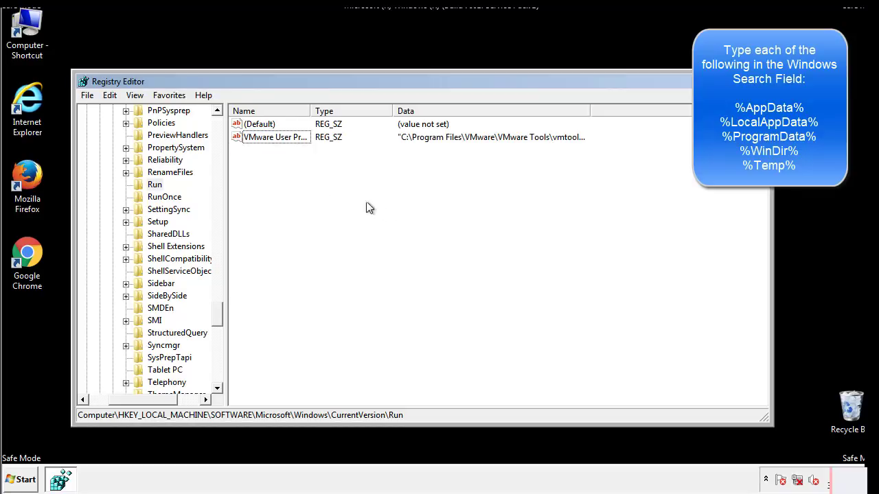
left_click_drag(218, 314, 215, 369)
left_click_drag(165, 399, 106, 409)
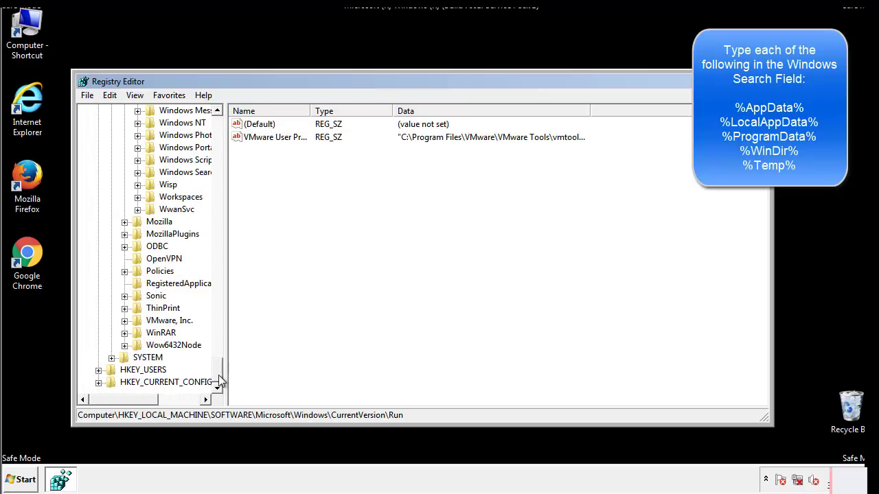
left_click_drag(221, 376, 224, 131)
Collapse HKLM and expand HKEY_CURRENT_USER\Software\Microsoft\Windows\CurrentVersion\Run.
left_click(99, 148)
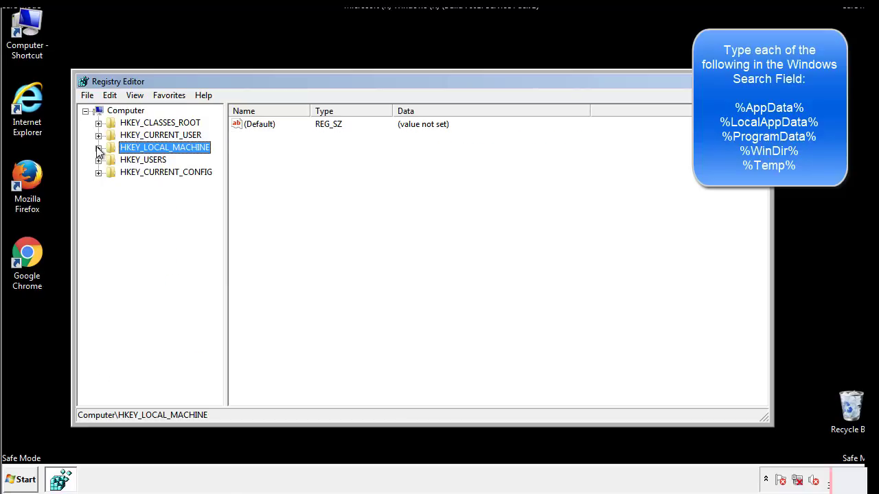
left_click(98, 135)
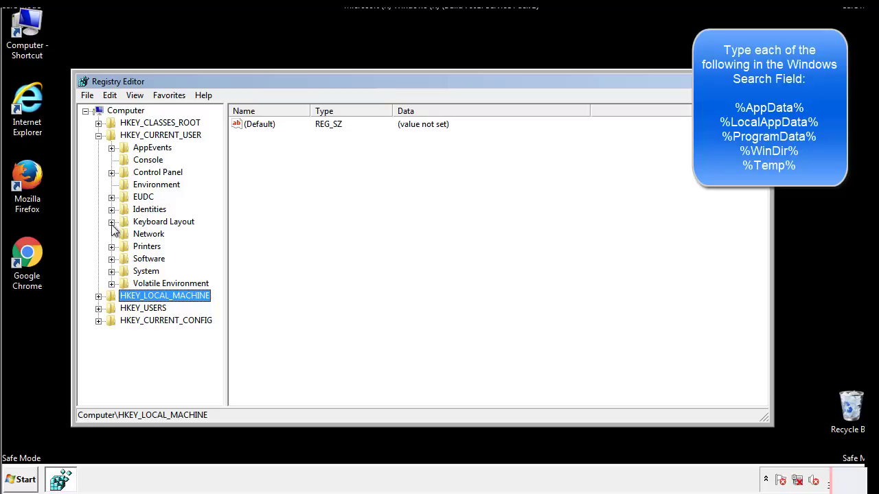
left_click(112, 260)
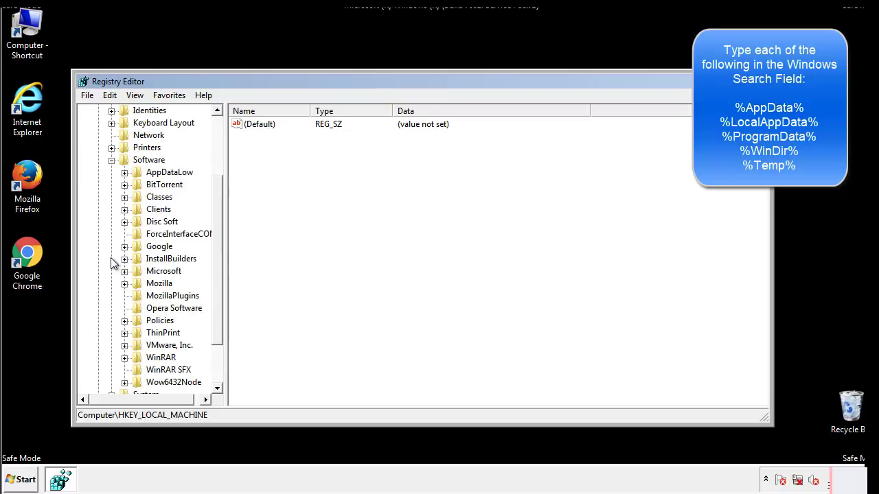
left_click_drag(216, 250, 216, 262)
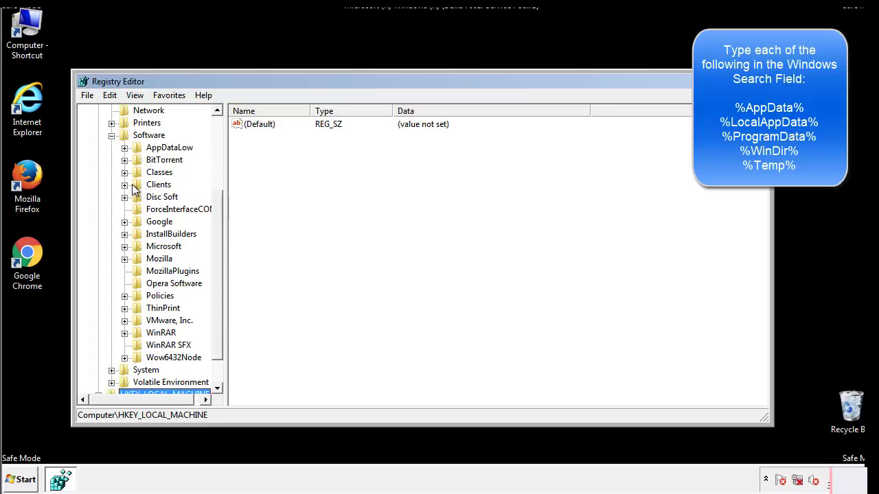
left_click(124, 247)
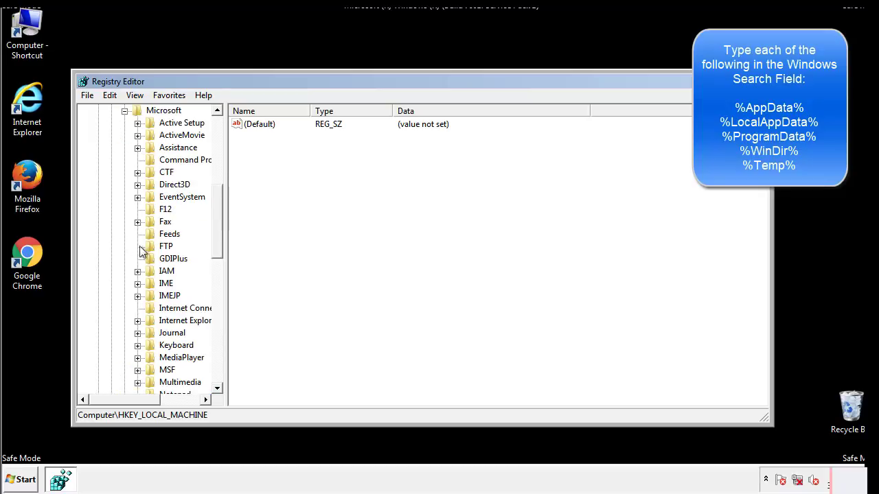
left_click_drag(215, 200, 217, 285)
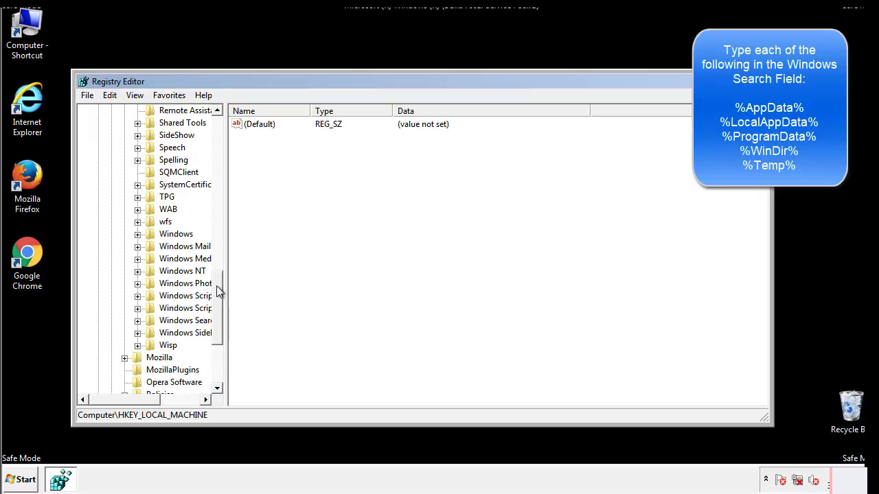
left_click(138, 234)
left_click(150, 247)
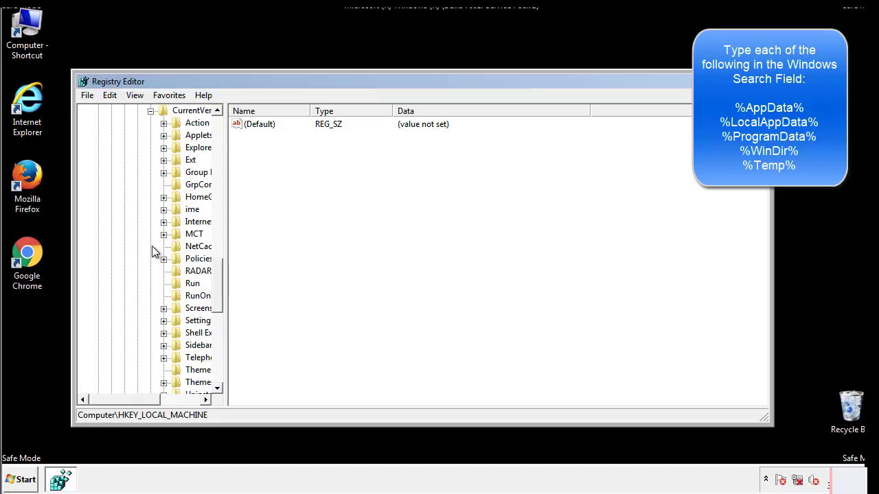
left_click_drag(135, 400, 154, 400)
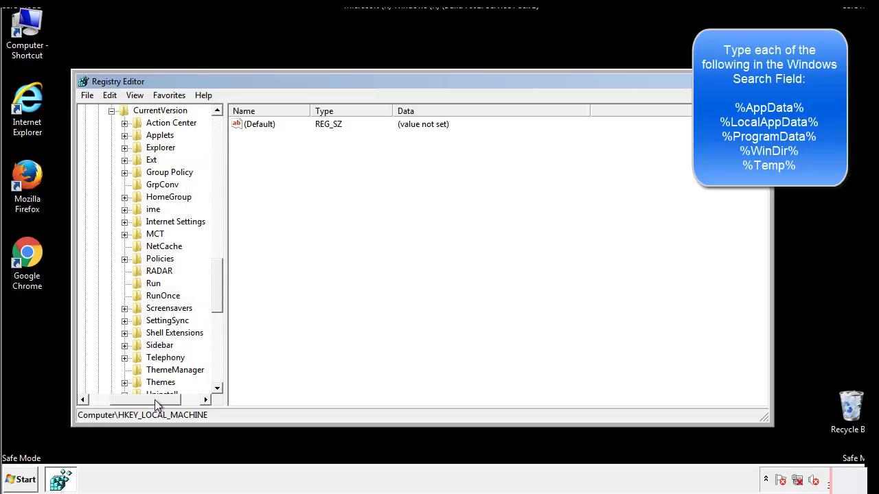
left_click(152, 284)
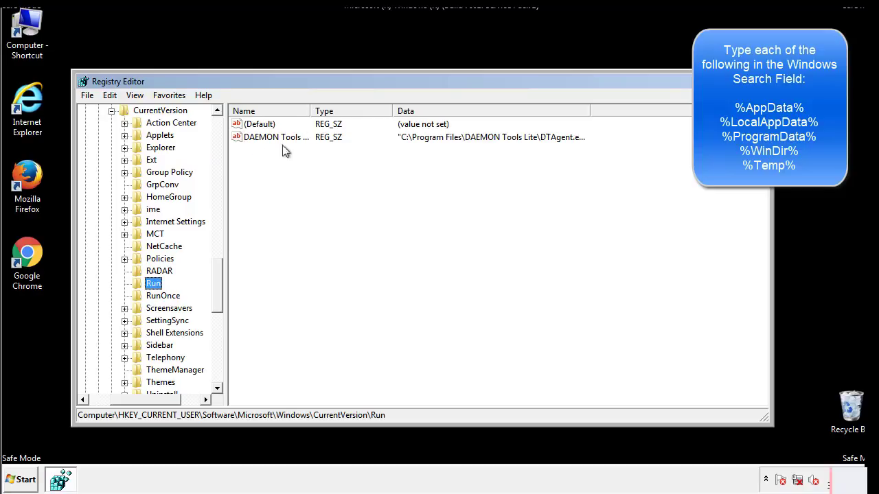
Review the Run values, only DAEMON Tools Lite, then collapse Windows and scroll up.
left_click(373, 157)
left_click_drag(145, 398, 123, 399)
left_click_drag(217, 296, 217, 286)
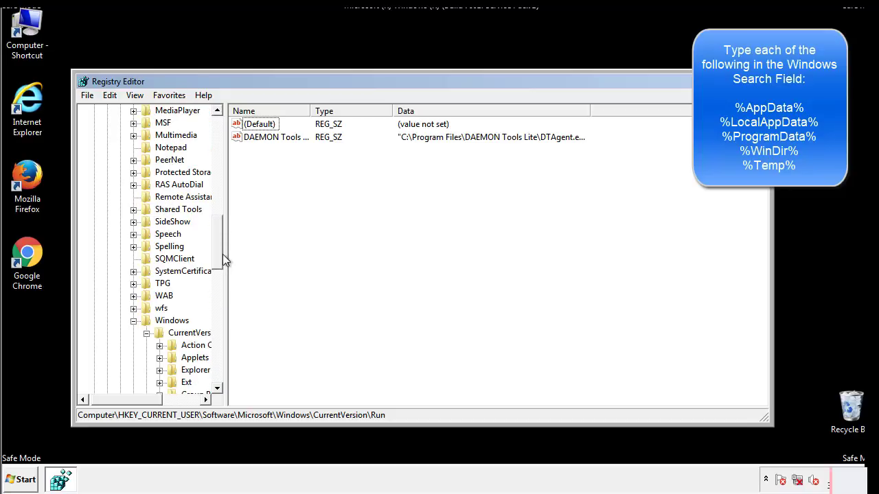
left_click(133, 321)
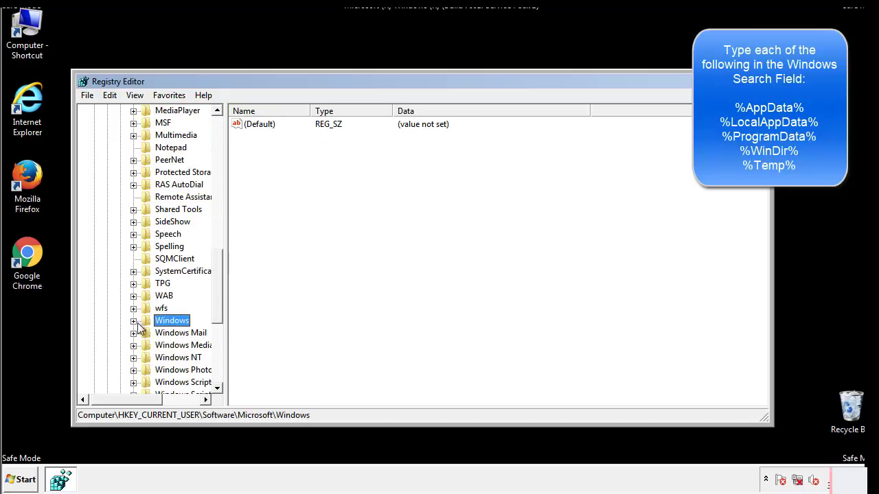
left_click_drag(221, 314, 222, 172)
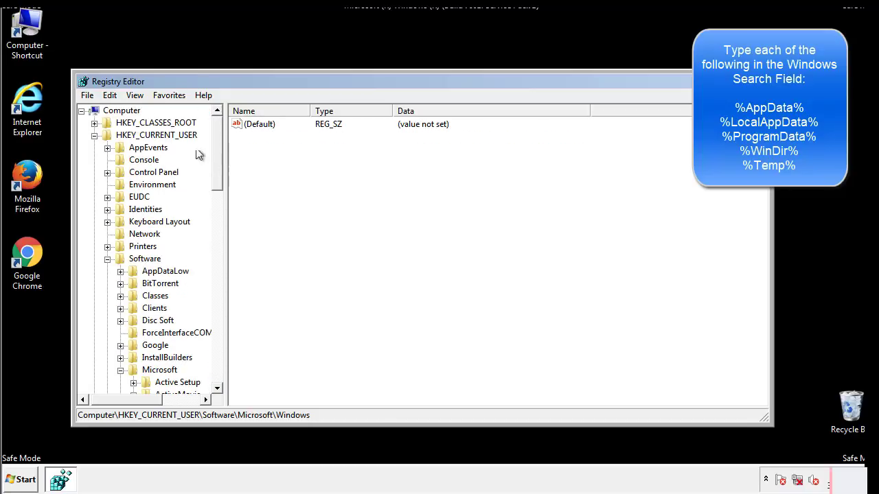
Search the registry for %temp%, landing on Temporary Files' Folder value under VolumeCaches.
left_click(110, 95)
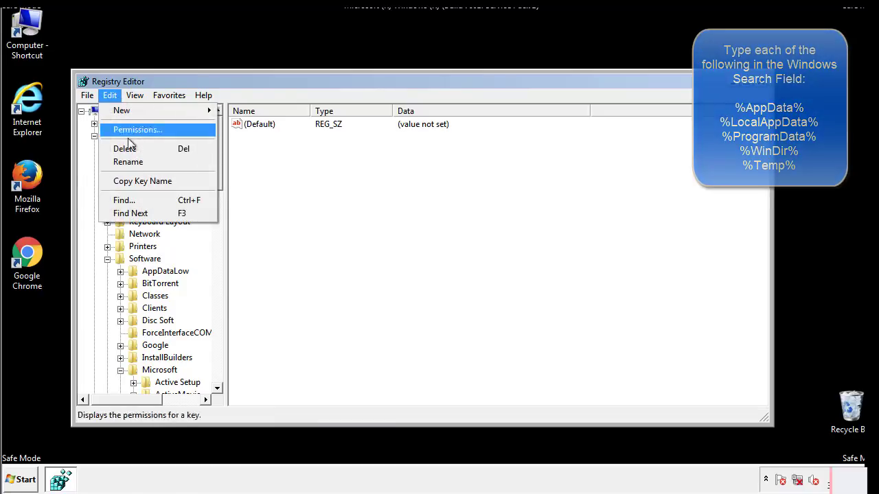
left_click(124, 200)
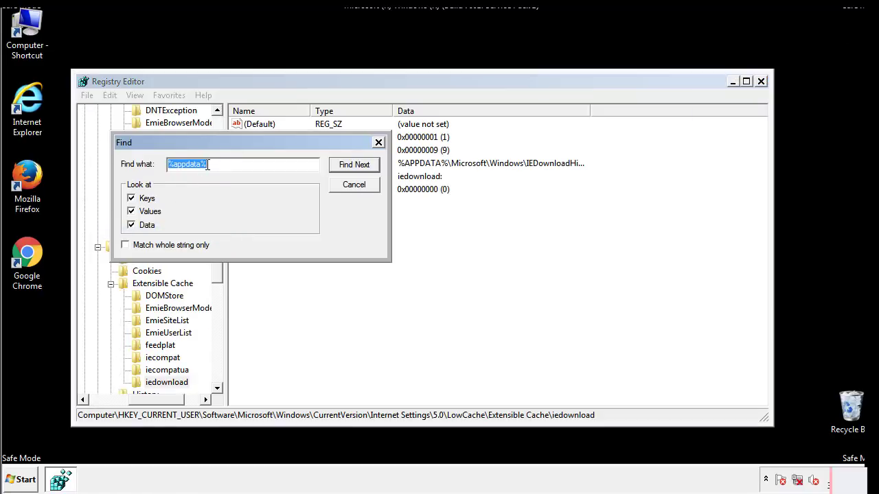
type("%temp%")
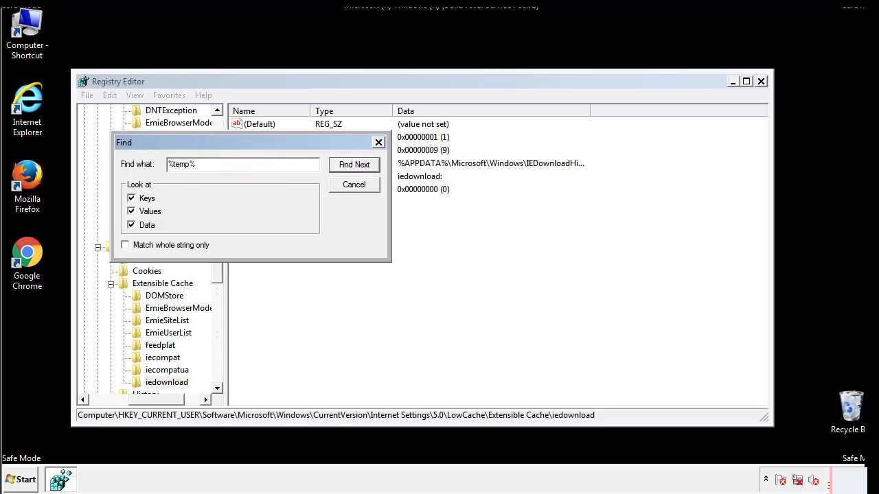
key("Return")
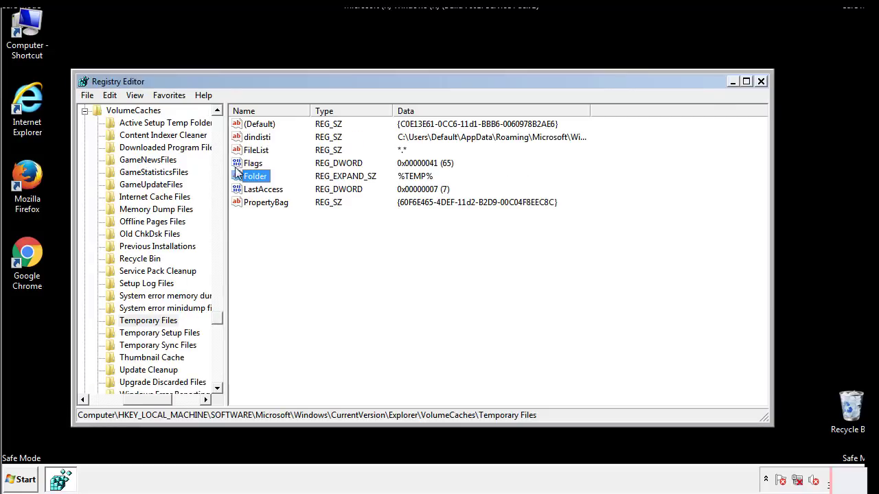
Select and delete all six values in Temporary Files, leaving only (Default).
left_click(359, 234)
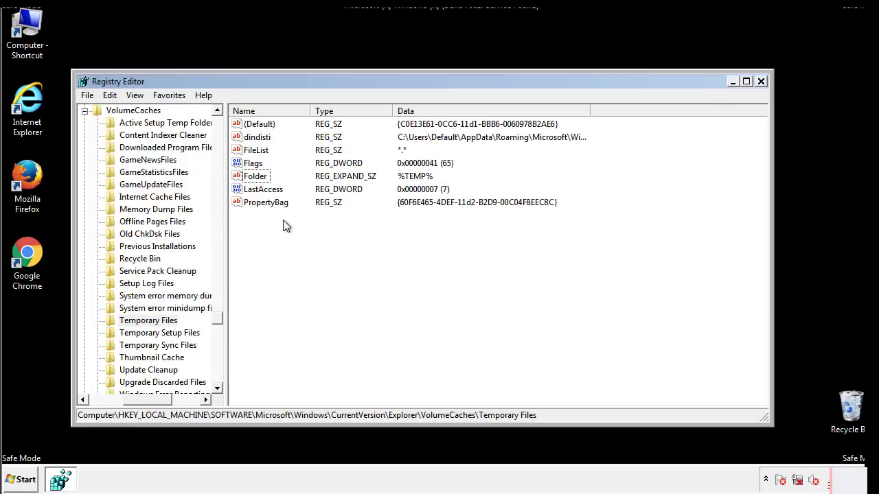
left_click_drag(282, 218, 248, 123)
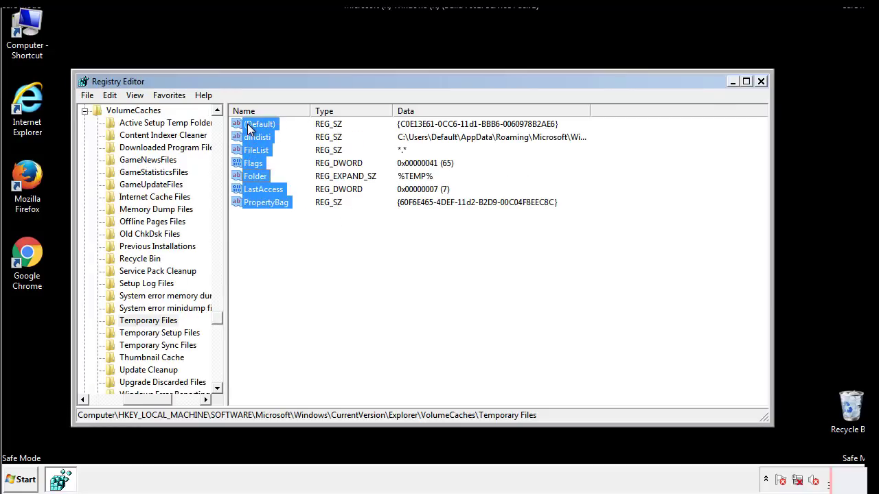
right_click(248, 123)
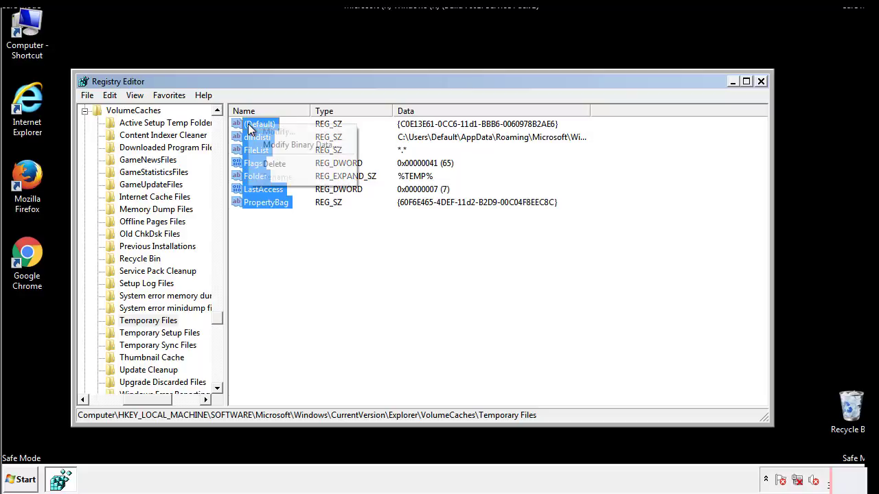
left_click(266, 163)
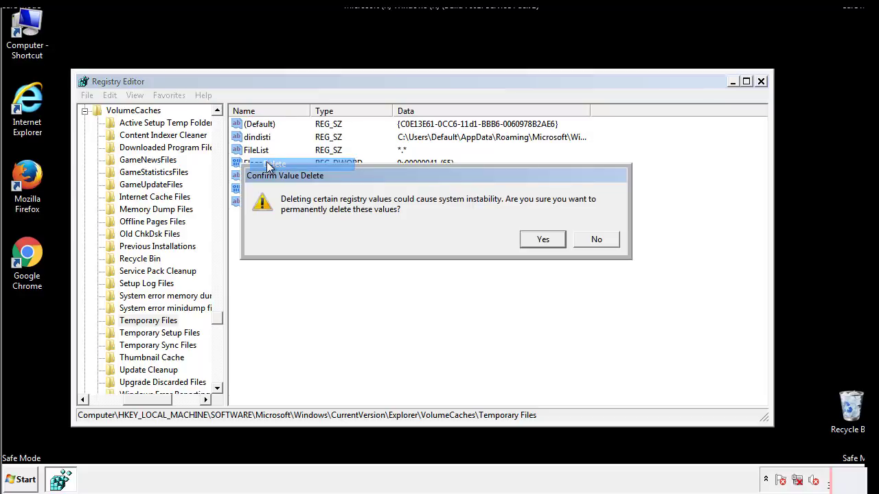
left_click(555, 239)
left_click(303, 164)
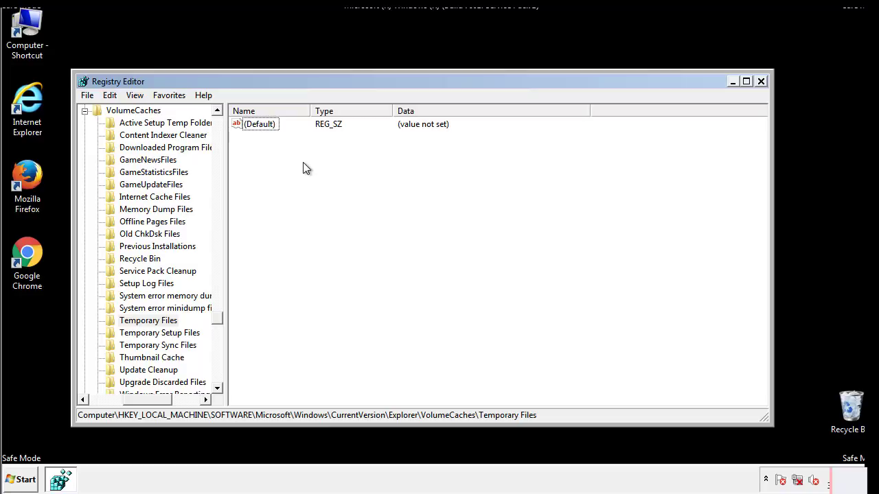
Close Registry Editor and launch msconfig from the Start menu search.
left_click(762, 82)
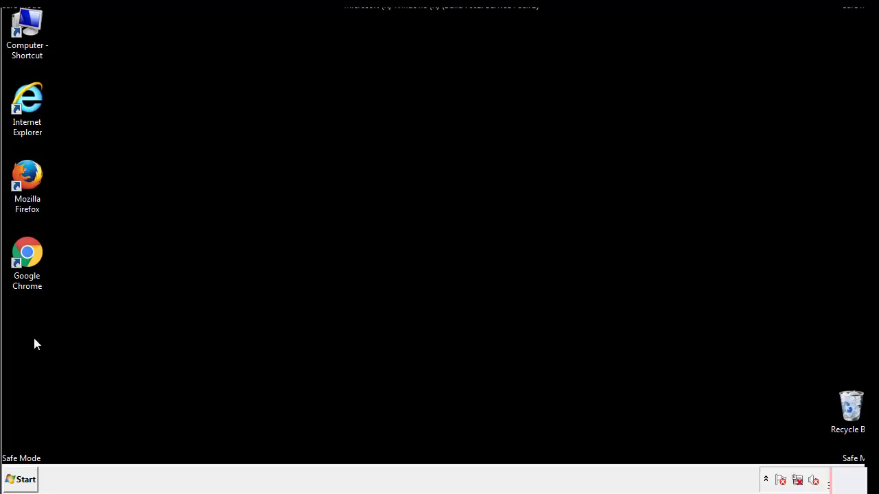
left_click(16, 482)
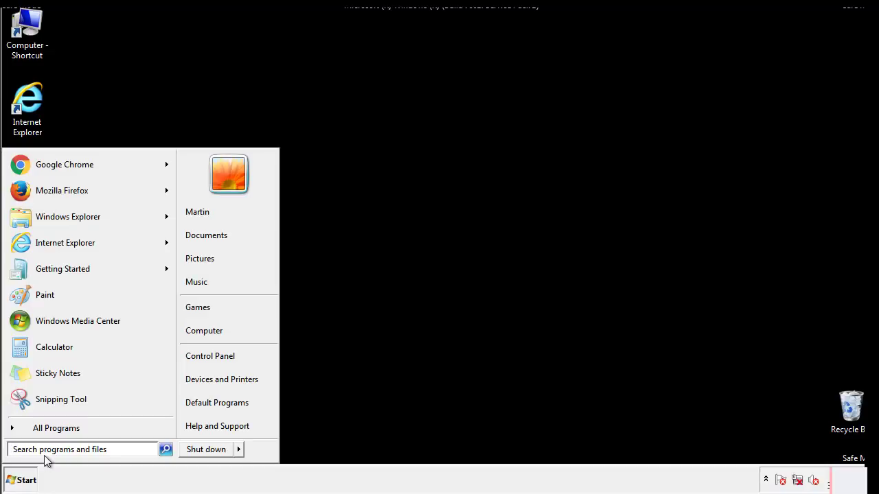
type("mscon")
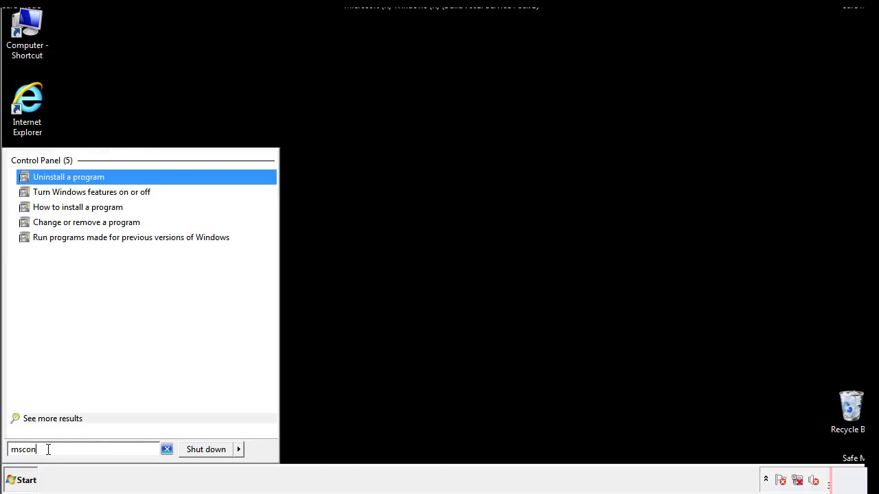
type("fig")
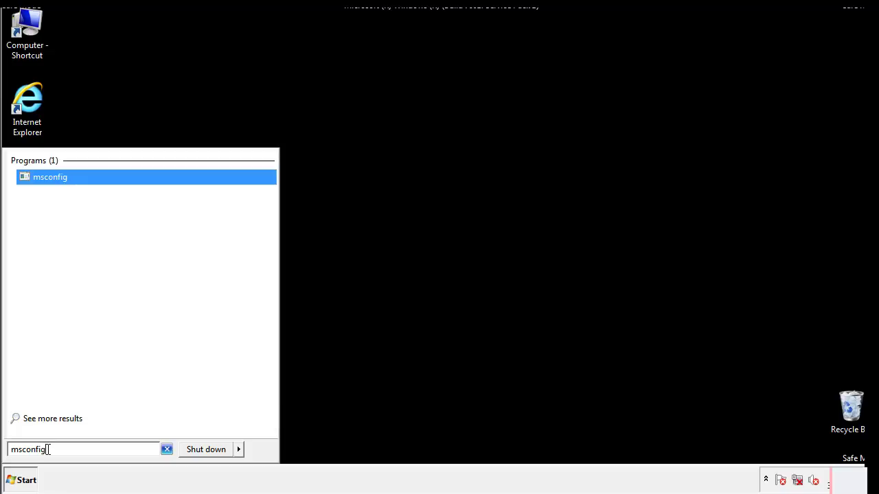
key("Return")
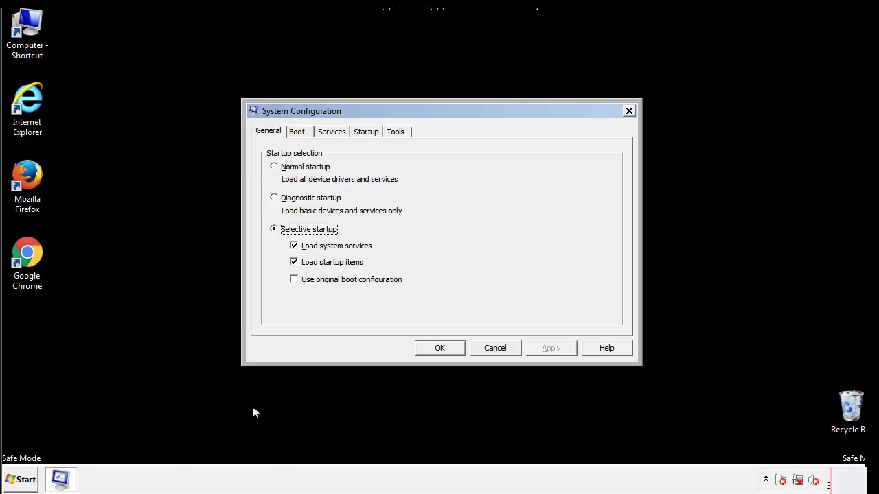
Uncheck Safe boot on the Boot tab, apply and confirm, then restart the computer.
left_click(297, 131)
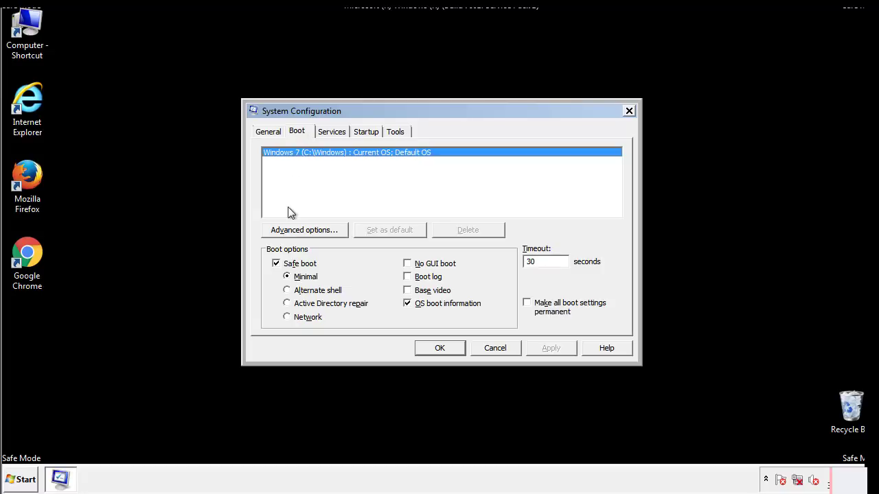
left_click(278, 264)
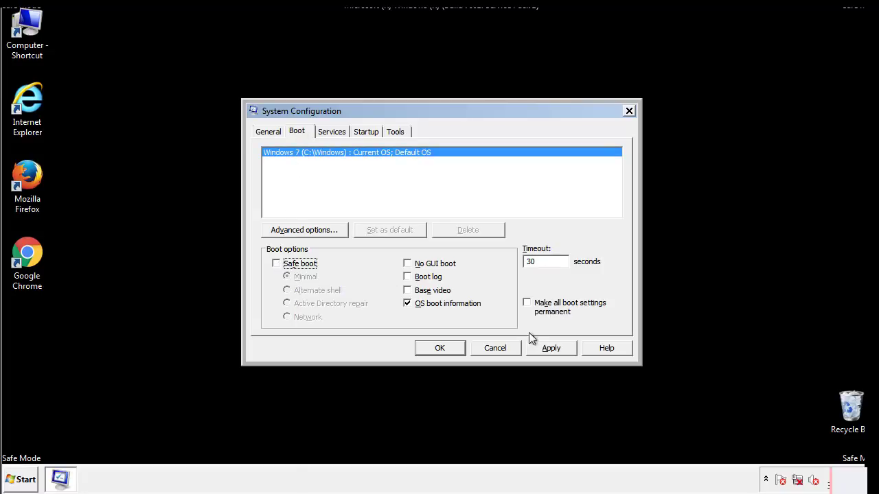
left_click(553, 348)
left_click(438, 352)
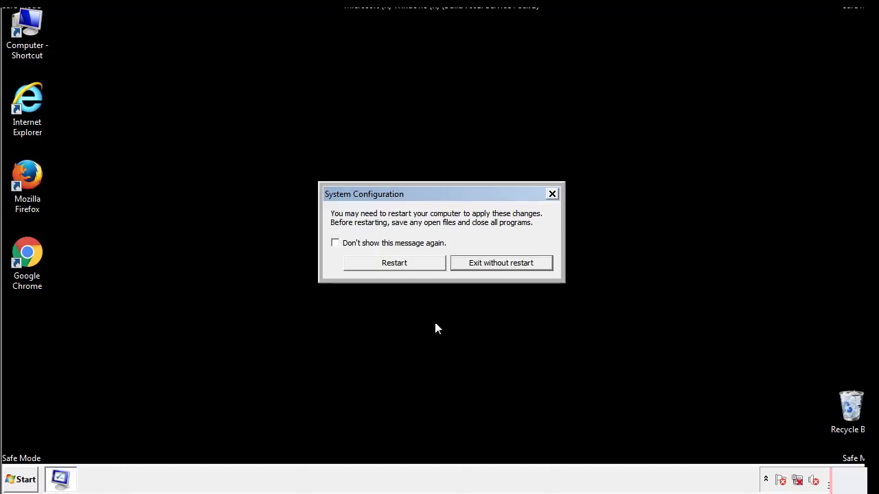
left_click(406, 268)
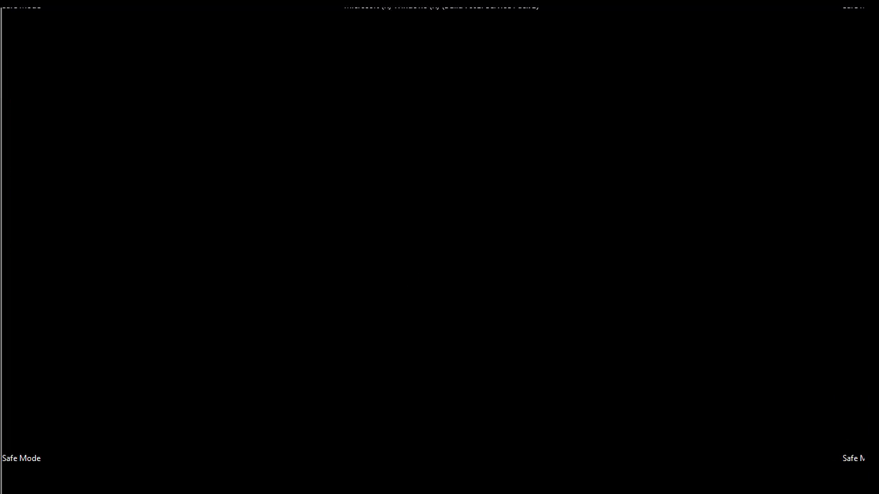